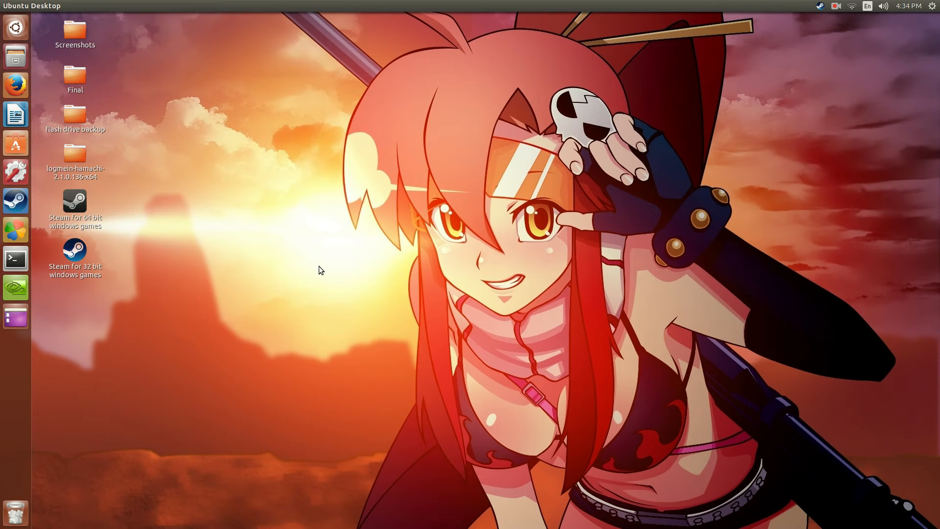
Launch PlayOnLinux, and look up playonlinux in the Ubuntu Software Center
{"action": "left_click", "coordinate": [23, 227]}
{"action": "left_click", "coordinate": [20, 143]}
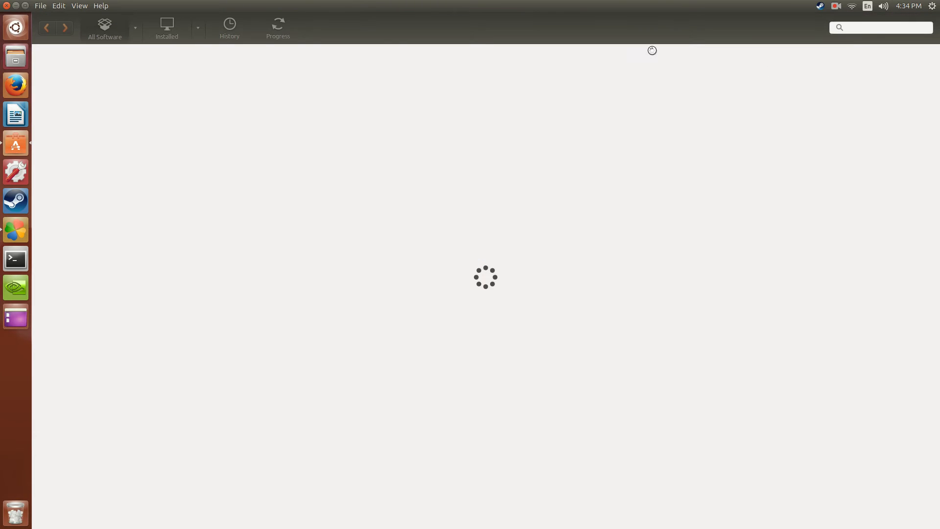
{"action": "left_click", "coordinate": [857, 28]}
{"action": "type", "text": "pla"}
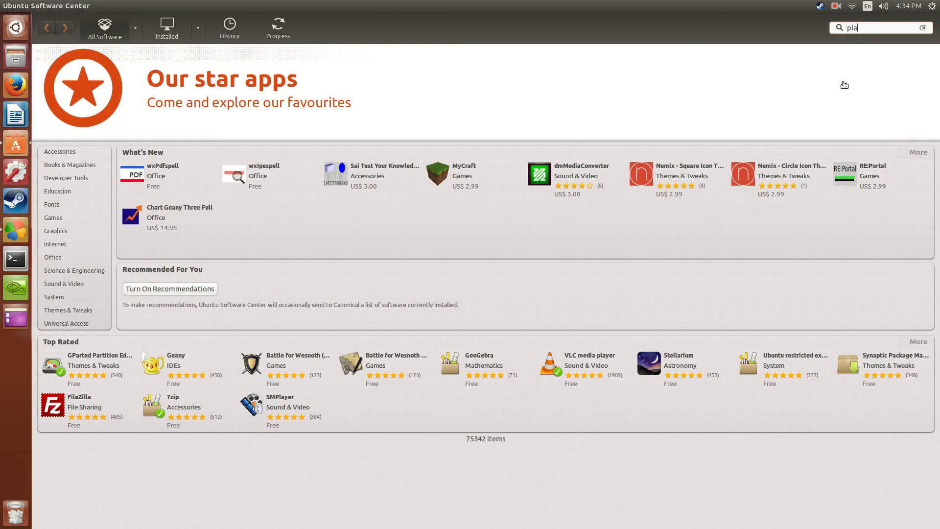
{"action": "type", "text": "yonlinux"}
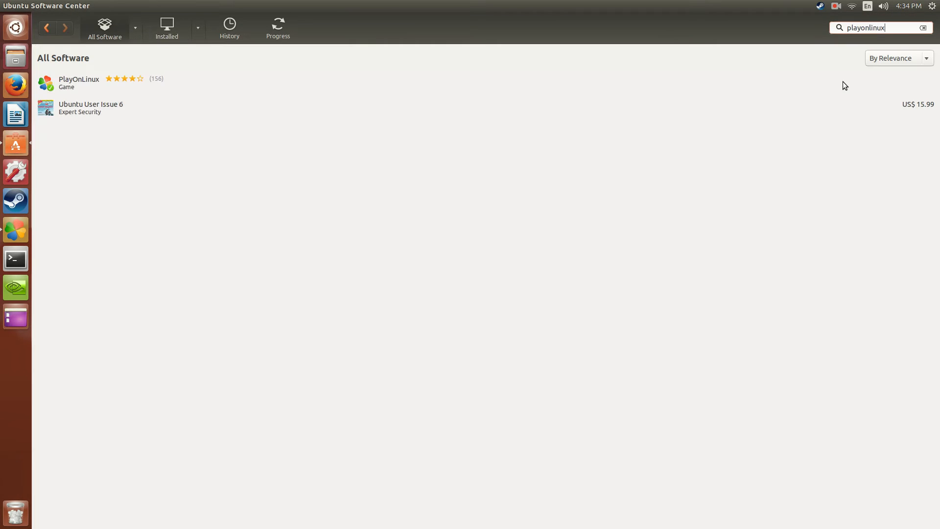
{"action": "left_click", "coordinate": [96, 76]}
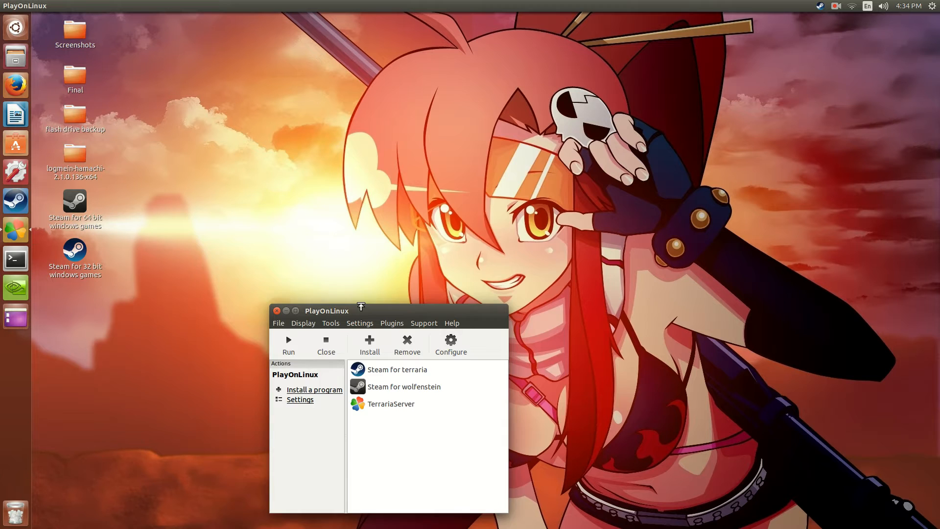
Move the PlayOnLinux window toward the middle of the desktop and look through its installed program entries, ending on Steam for terraria
{"action": "left_click_drag", "start_coordinate": [360, 304], "coordinate": [441, 157]}
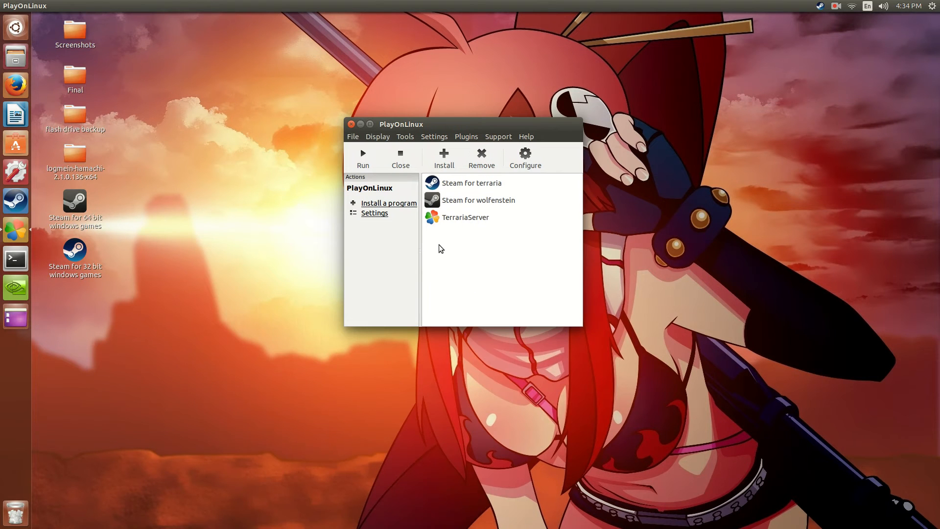
{"action": "left_click", "coordinate": [482, 206]}
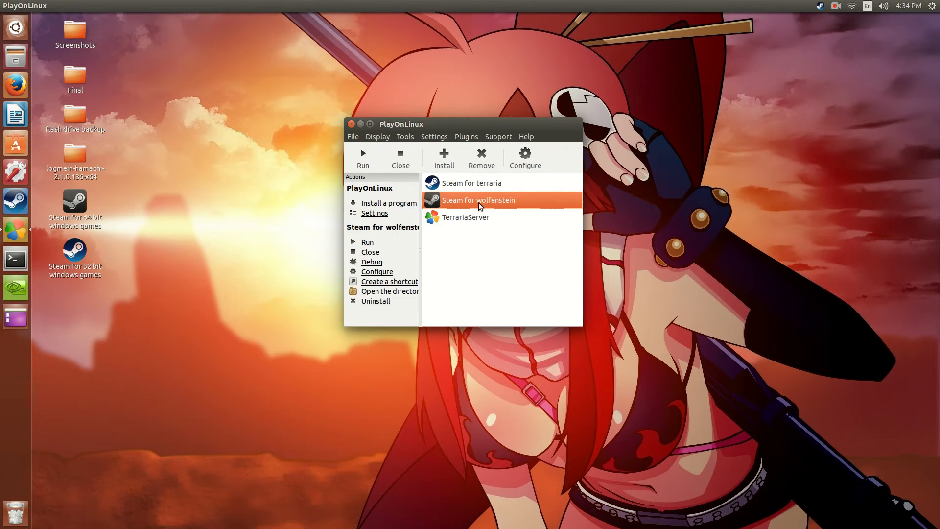
{"action": "left_click", "coordinate": [483, 182]}
{"action": "left_click", "coordinate": [471, 219]}
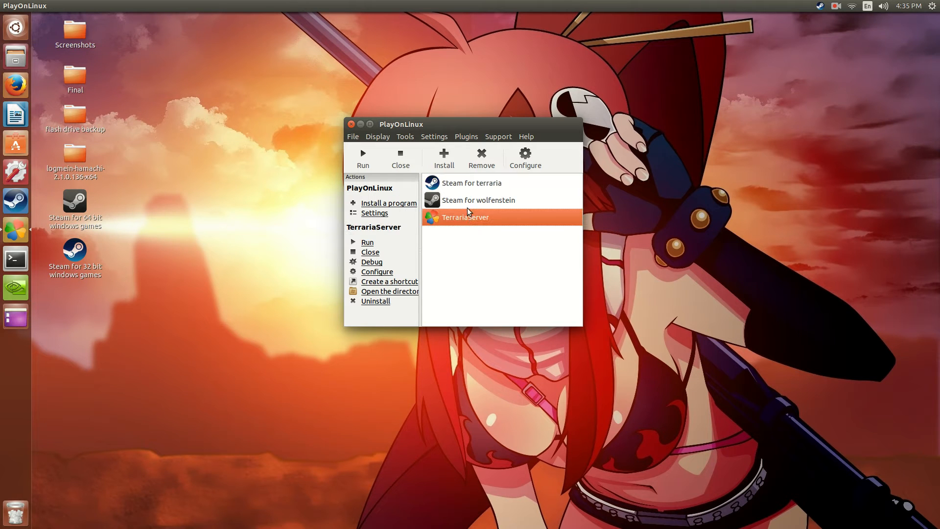
{"action": "left_click", "coordinate": [468, 184]}
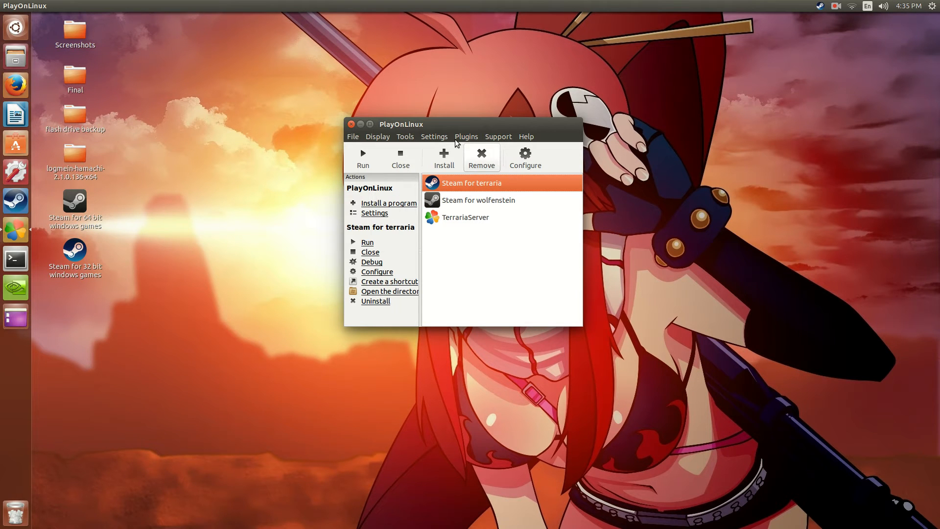
{"action": "left_click", "coordinate": [435, 137]}
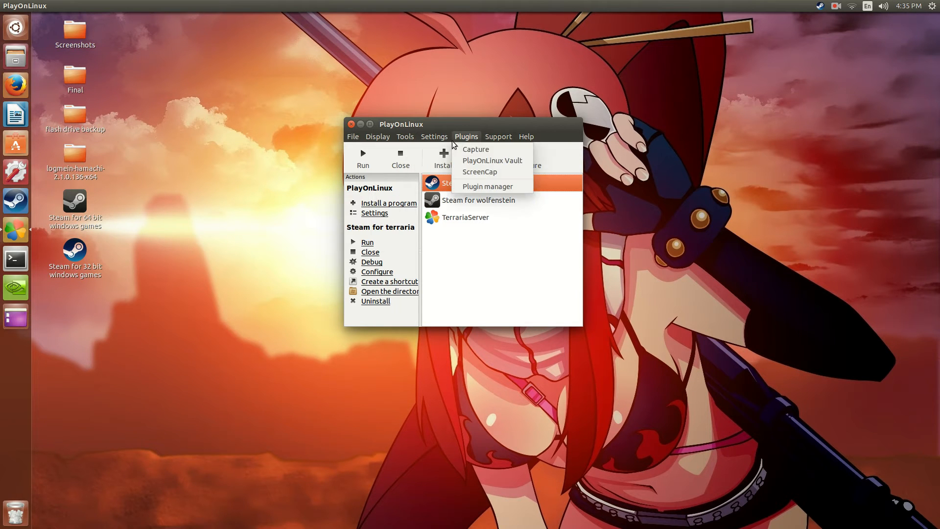
{"action": "mouse_move", "coordinate": [467, 138]}
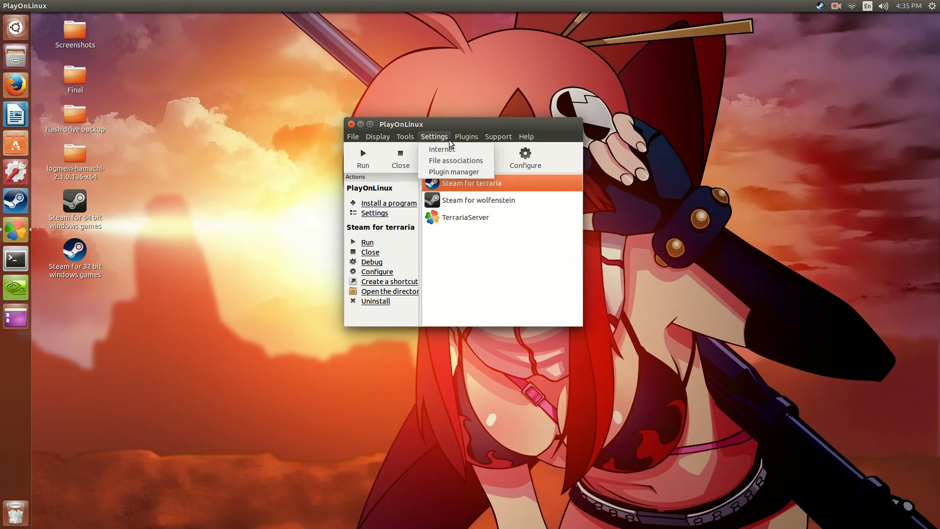
{"action": "left_click", "coordinate": [489, 286]}
Open the Wine versions manager and review the available and installed x86 versions, highlighting the installed 1.7.19-WolfensteinNewOrder
{"action": "left_click", "coordinate": [386, 139]}
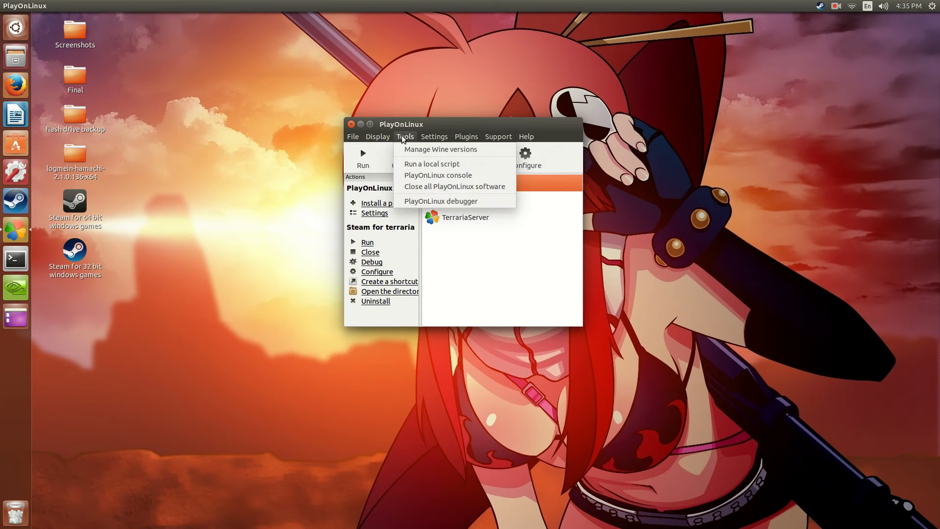
{"action": "mouse_move", "coordinate": [409, 137]}
{"action": "left_click", "coordinate": [433, 150]}
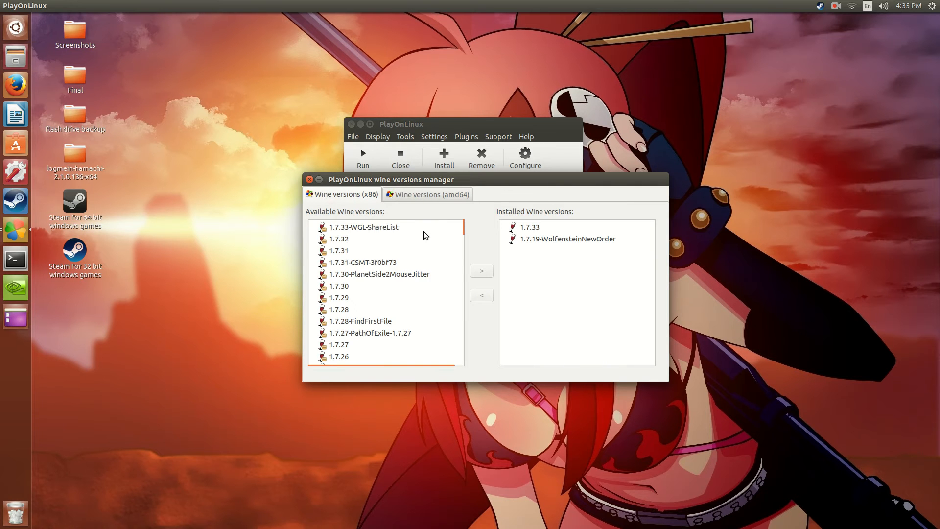
{"action": "scroll", "coordinate": [469, 253], "scroll_direction": "down", "scroll_amount": 10}
{"action": "left_click_drag", "start_coordinate": [469, 252], "coordinate": [434, 218]}
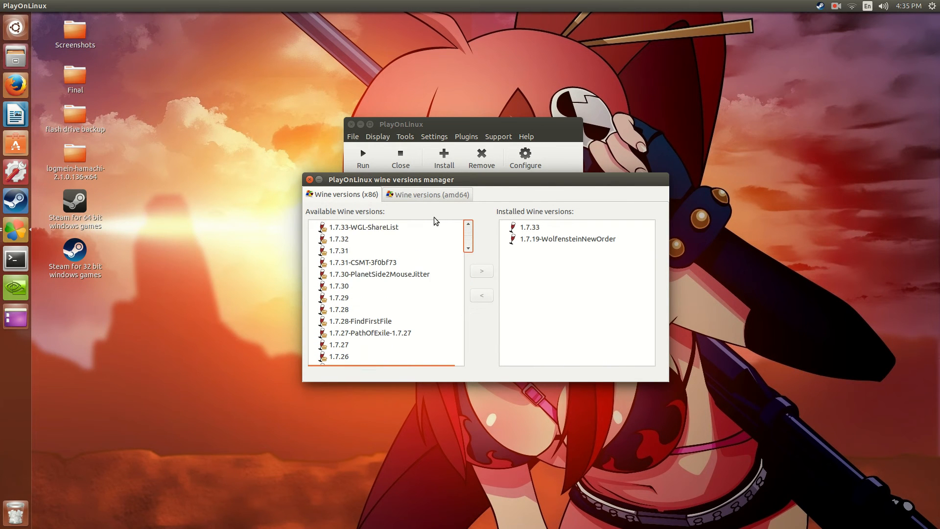
{"action": "left_click", "coordinate": [524, 243]}
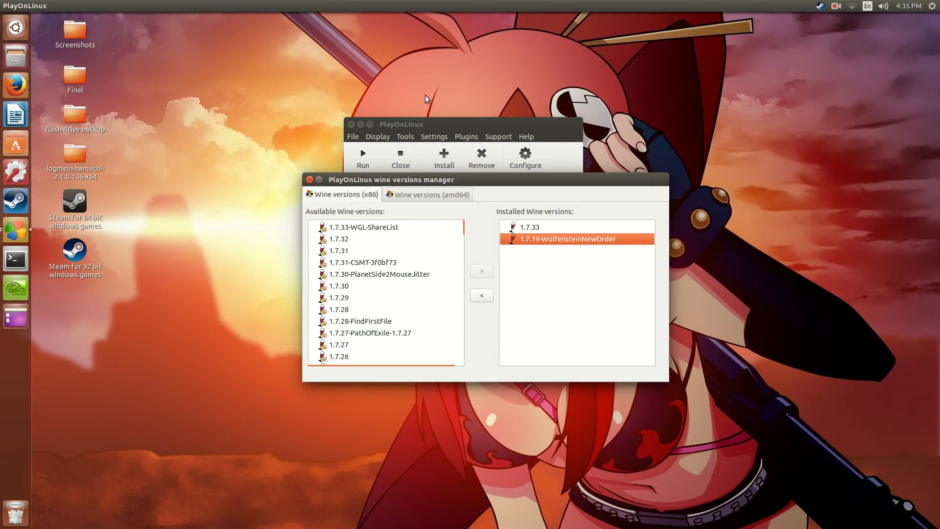
Review the available and installed amd64 Wine versions, highlighting the installed 1.7.33-WGL-ShareList and 1.7.33
{"action": "left_click", "coordinate": [432, 196]}
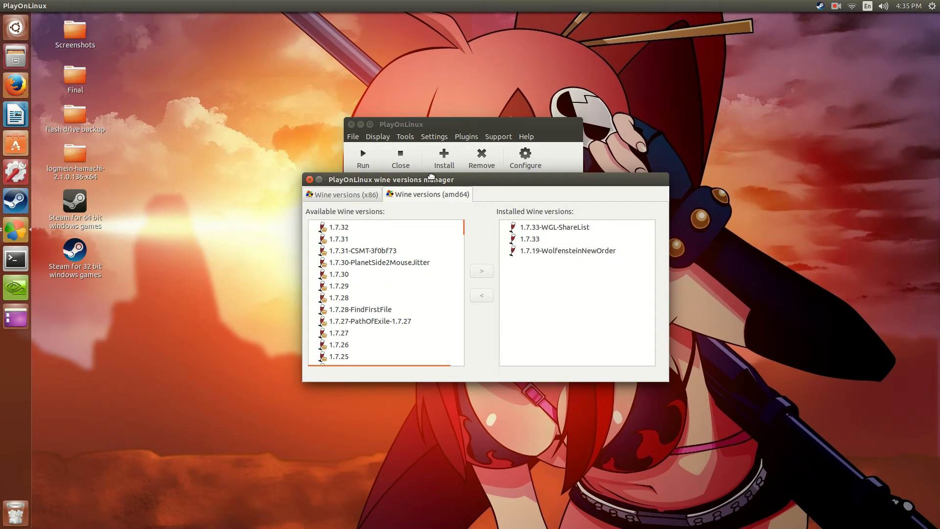
{"action": "left_click_drag", "start_coordinate": [432, 179], "coordinate": [431, 176]}
{"action": "left_click", "coordinate": [535, 225]}
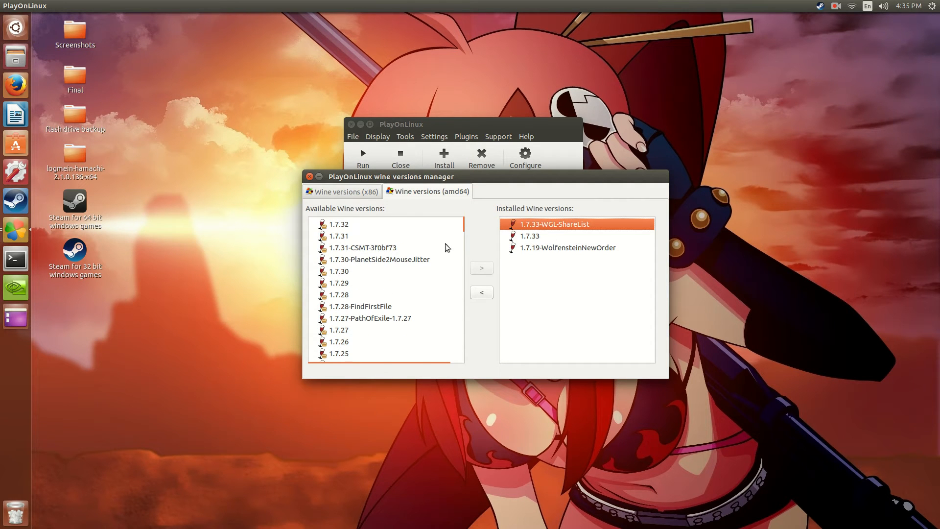
{"action": "scroll", "coordinate": [461, 252], "scroll_direction": "down", "scroll_amount": 5}
{"action": "left_click_drag", "start_coordinate": [468, 243], "coordinate": [455, 218]}
{"action": "left_click", "coordinate": [547, 237]}
{"action": "left_click", "coordinate": [546, 228]}
Try to install the amd64 build of Wine 1.7.32, and close the Wine versions manager
{"action": "left_click", "coordinate": [388, 226]}
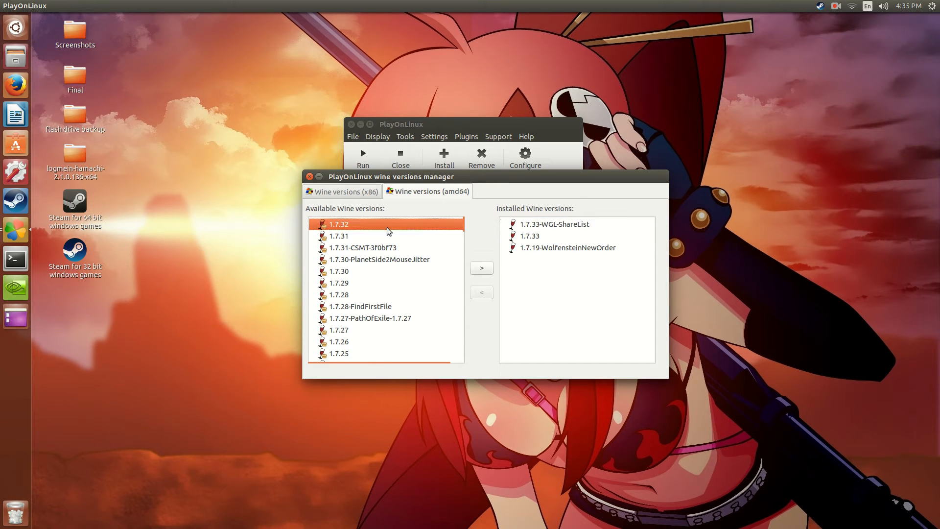
{"action": "left_click", "coordinate": [481, 269]}
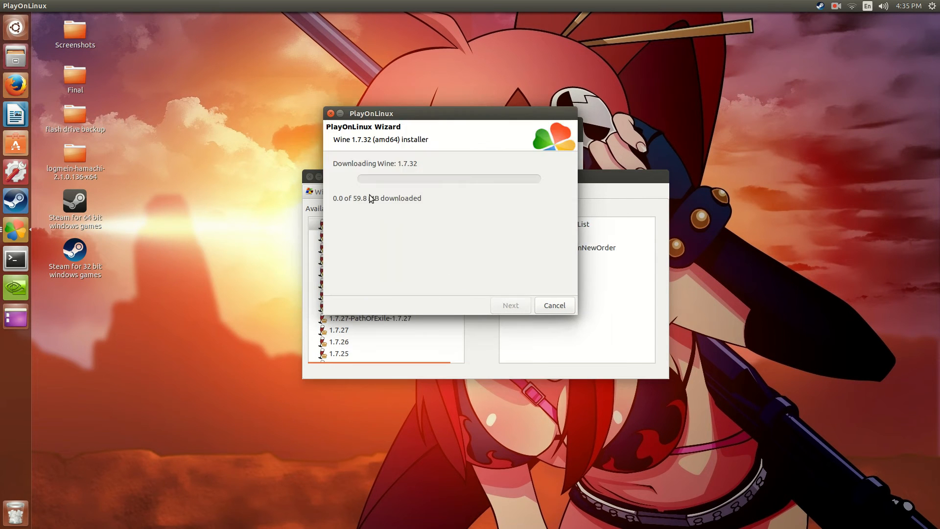
{"action": "left_click", "coordinate": [331, 113]}
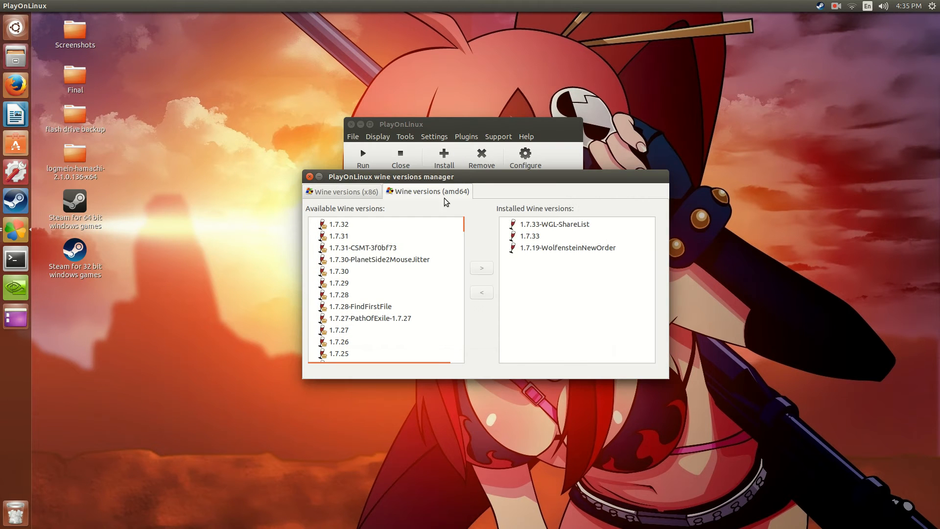
{"action": "left_click", "coordinate": [309, 176]}
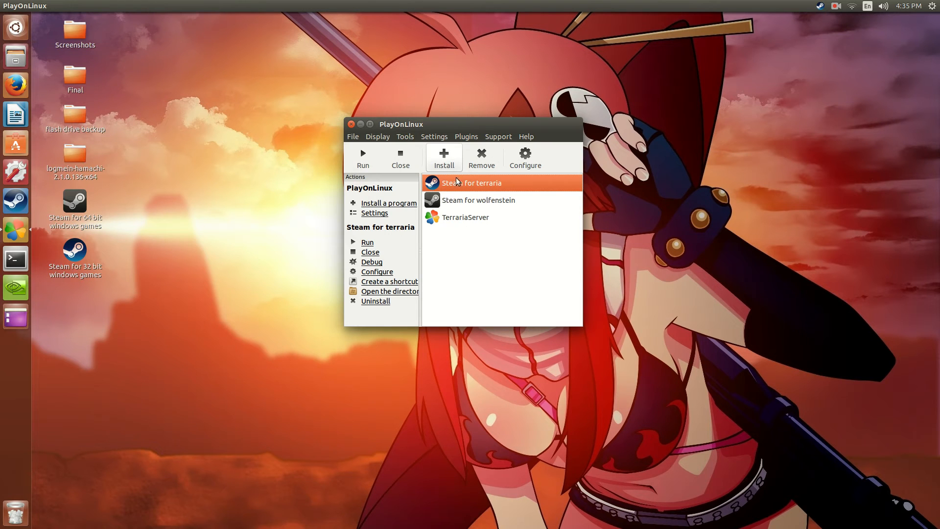
Open the configuration of Steam for wolfenstein and start the wizard for creating a new virtual drive
{"action": "left_click", "coordinate": [452, 196]}
{"action": "left_click", "coordinate": [528, 161]}
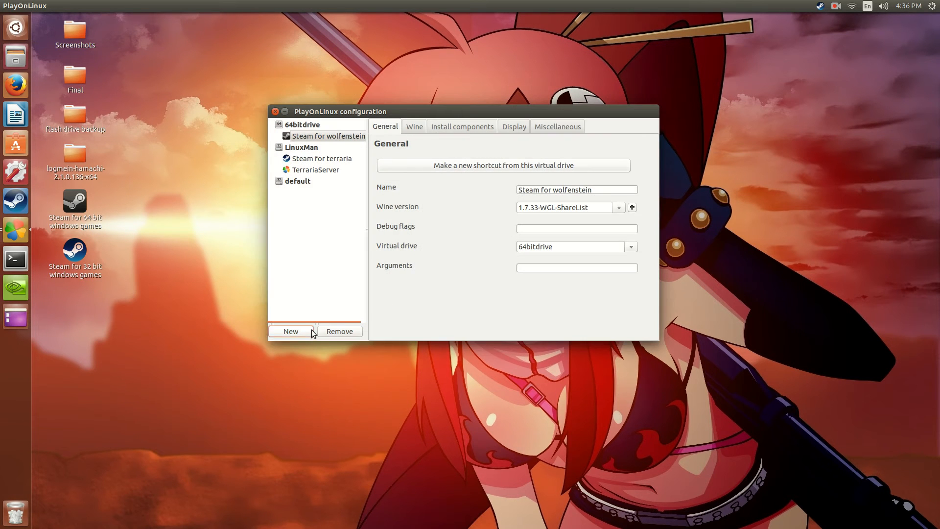
{"action": "left_click", "coordinate": [291, 331]}
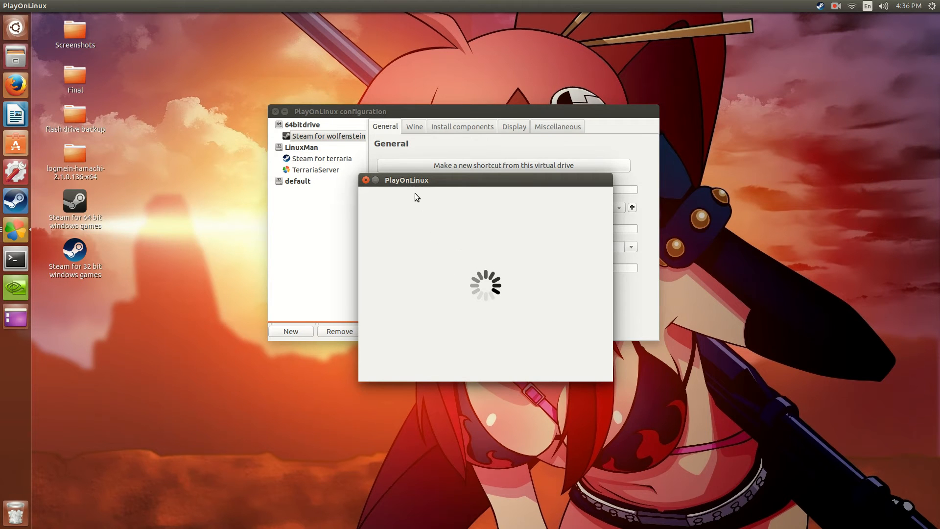
{"action": "left_click_drag", "start_coordinate": [335, 112], "coordinate": [282, 253]}
{"action": "left_click", "coordinate": [631, 309]}
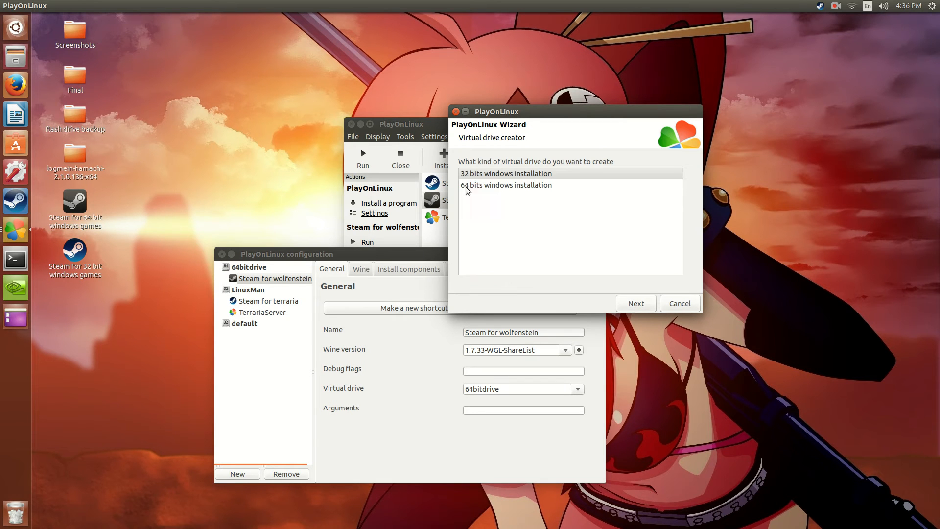
Create a 64 bits windows installation virtual drive that uses Wine 1.7.33-WGL-ShareList and is named pillypow
{"action": "left_click", "coordinate": [477, 185]}
{"action": "left_click", "coordinate": [623, 308]}
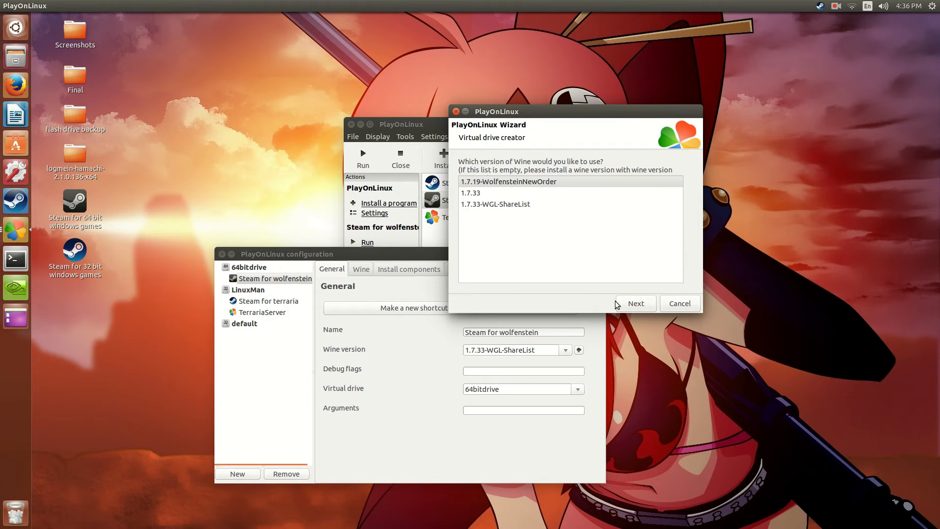
{"action": "left_click", "coordinate": [485, 201]}
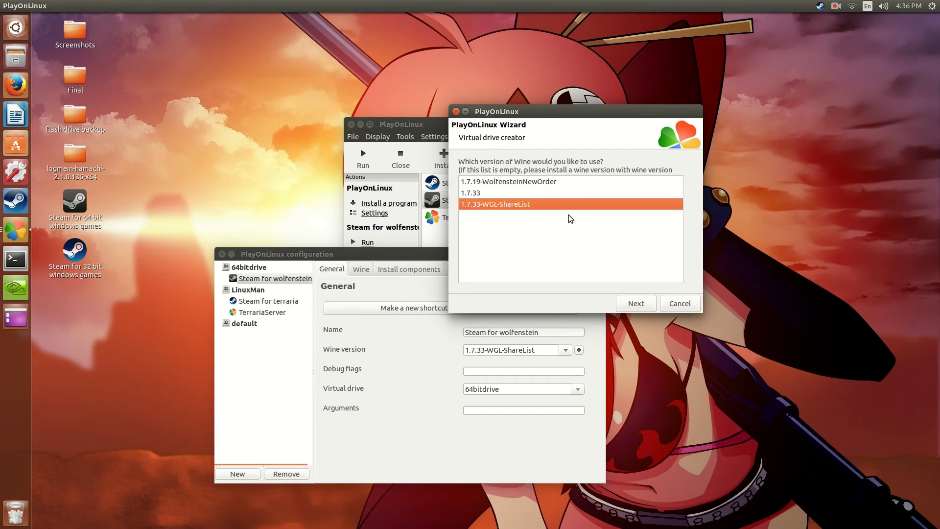
{"action": "left_click", "coordinate": [629, 303]}
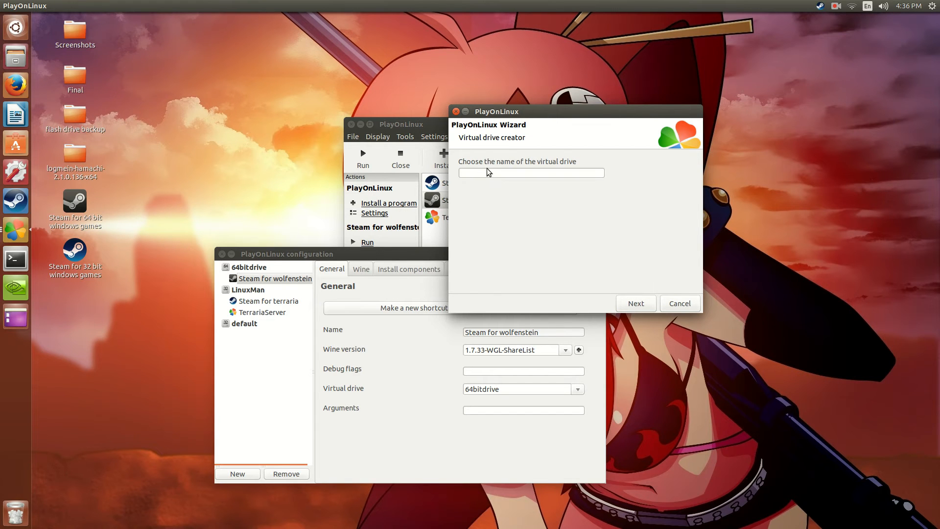
{"action": "type", "text": "pl"}
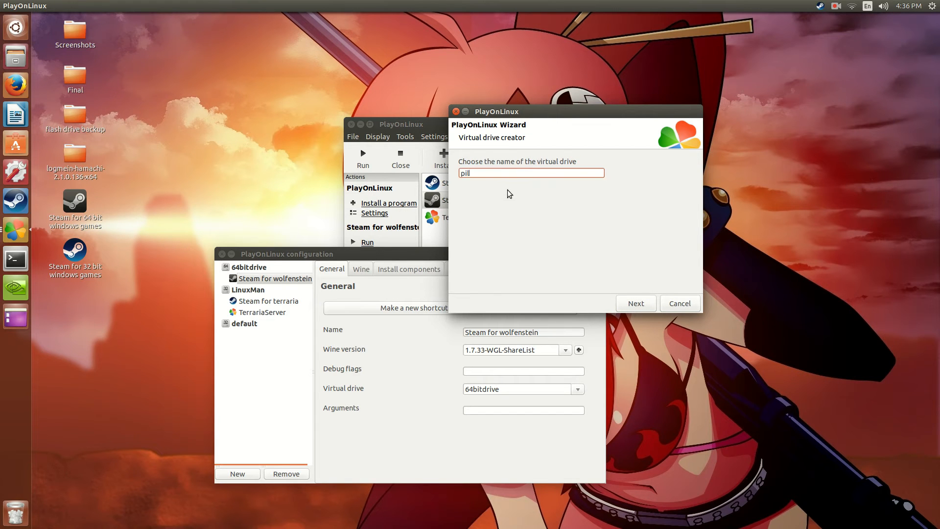
{"action": "type", "text": "llypol"}
{"action": "left_click", "coordinate": [637, 302]}
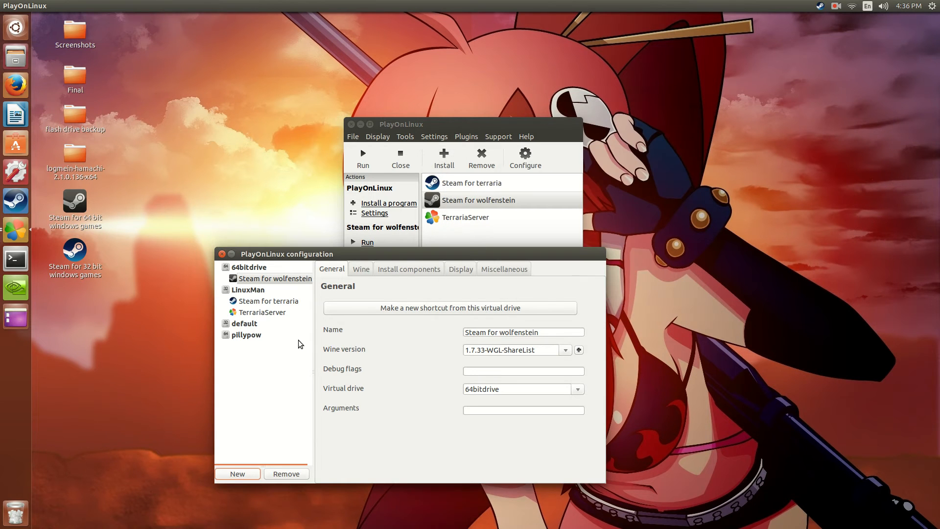
Select the pillypow virtual drive and try to make a new shortcut from it with the Browse option
{"action": "left_click", "coordinate": [249, 336]}
{"action": "left_click", "coordinate": [385, 310]}
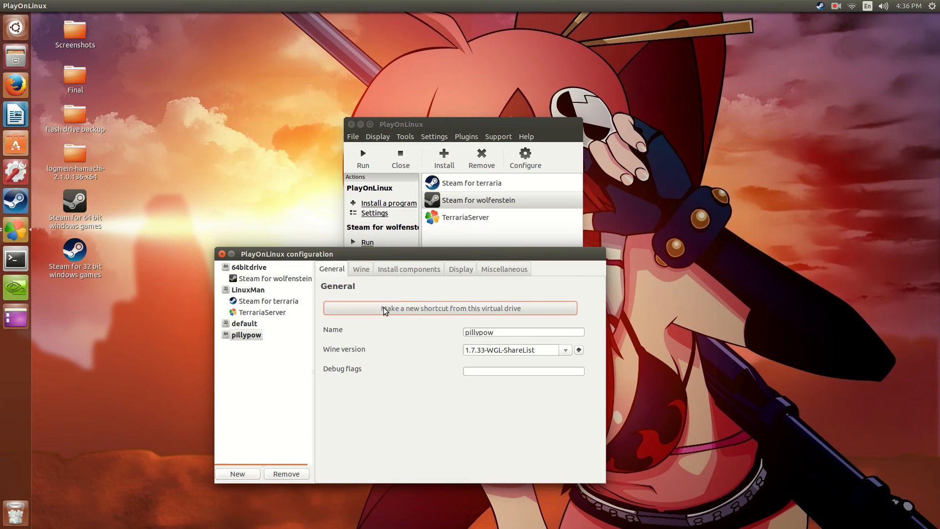
{"action": "left_click", "coordinate": [411, 256]}
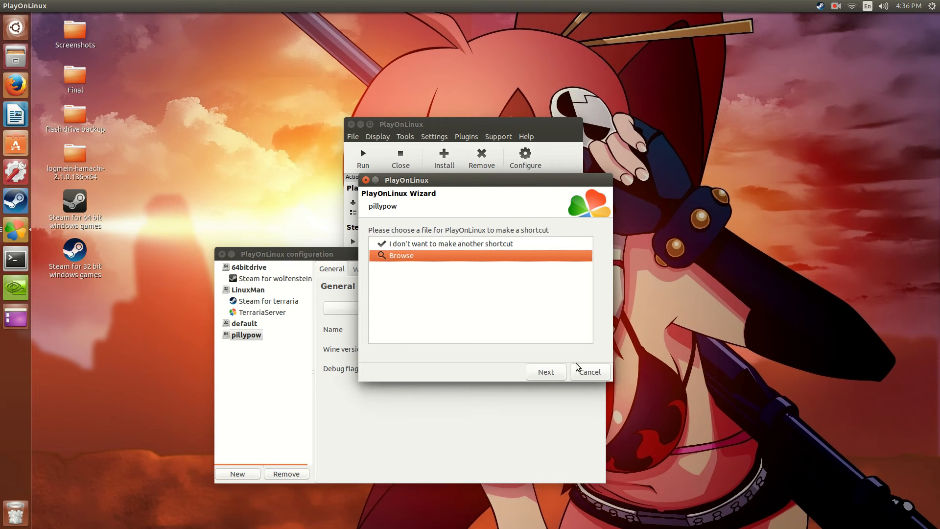
{"action": "left_click", "coordinate": [590, 372]}
Dismiss the shortcut wizard and look through the components available for installation on the pillypow virtual drive
{"action": "left_click", "coordinate": [409, 269]}
{"action": "left_click_drag", "start_coordinate": [382, 256], "coordinate": [430, 105]}
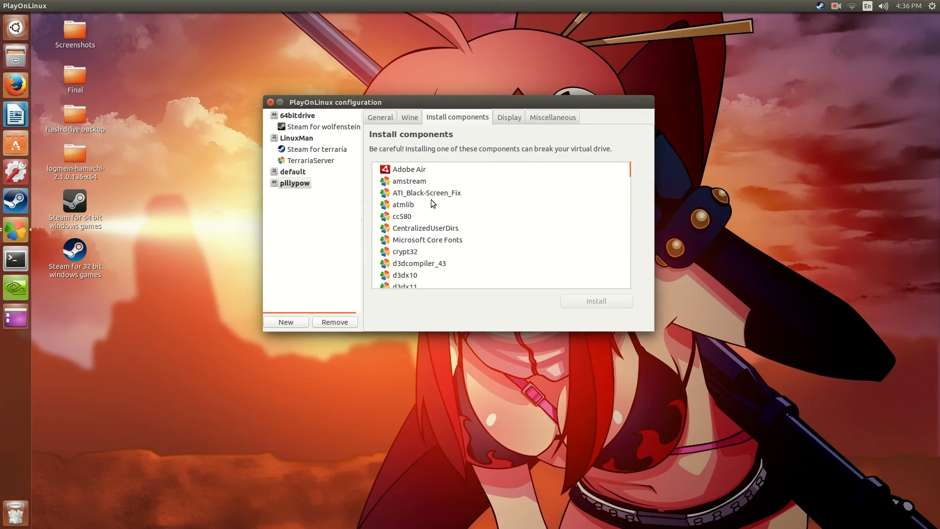
{"action": "scroll", "coordinate": [454, 211], "scroll_direction": "down", "scroll_amount": 3}
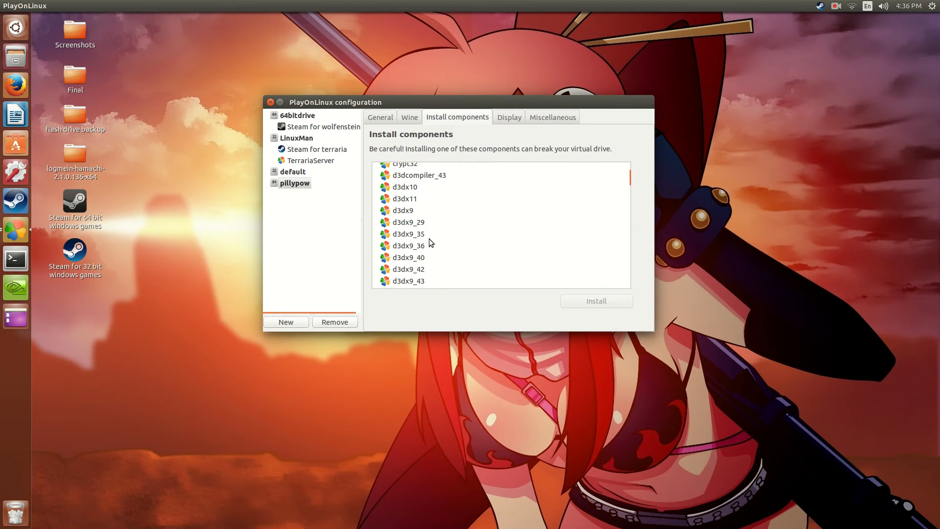
{"action": "scroll", "coordinate": [625, 179], "scroll_direction": "up", "scroll_amount": 2}
{"action": "scroll", "coordinate": [628, 199], "scroll_direction": "down", "scroll_amount": 8}
{"action": "scroll", "coordinate": [623, 218], "scroll_direction": "up", "scroll_amount": 10}
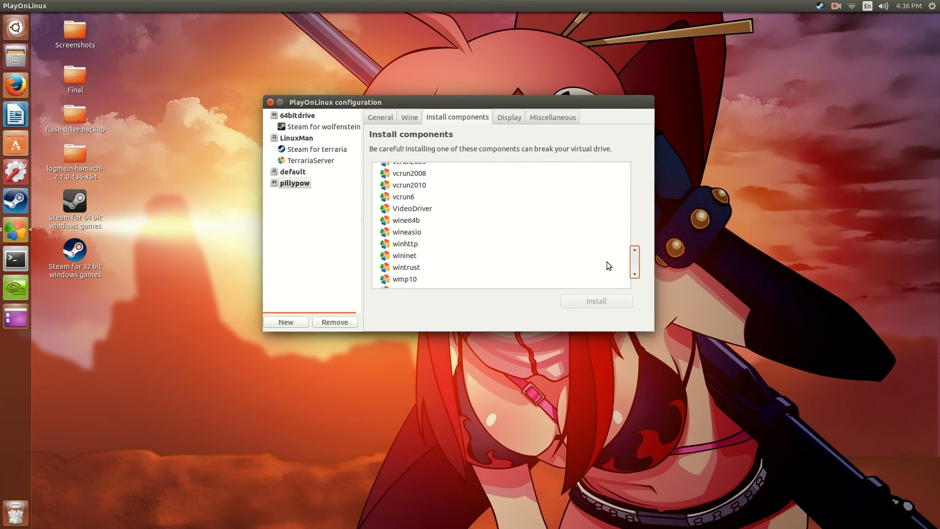
{"action": "left_click_drag", "start_coordinate": [620, 167], "coordinate": [568, 273]}
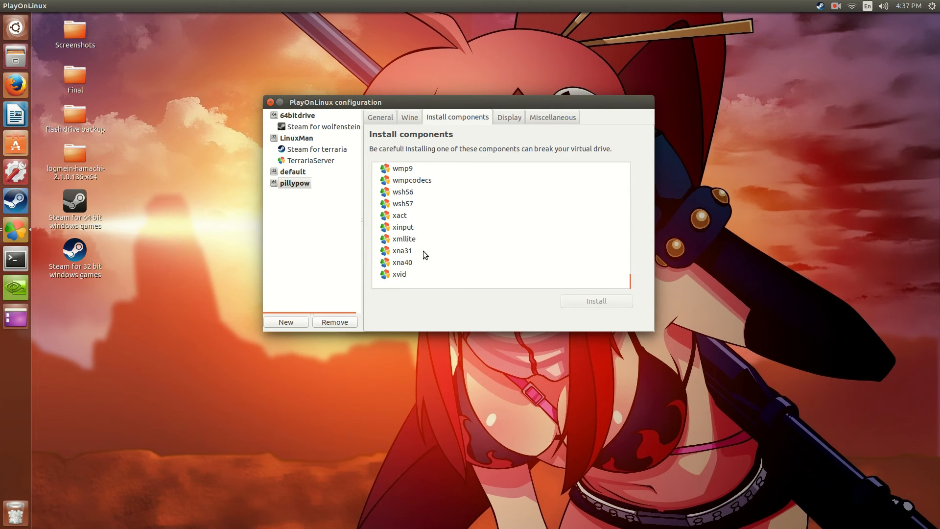
Start installing the steam component on the pillypow virtual drive
{"action": "left_click", "coordinate": [405, 216]}
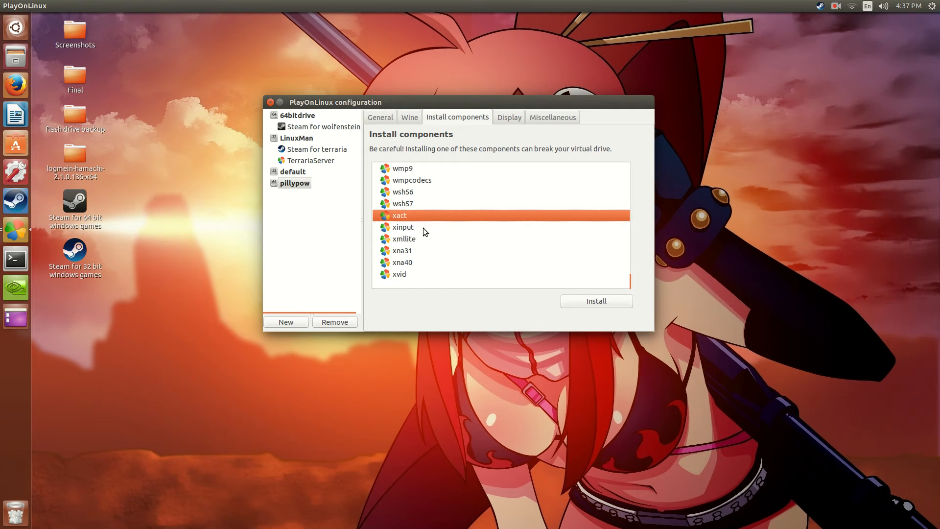
{"action": "key", "text": "Down"}
{"action": "left_click_drag", "start_coordinate": [636, 277], "coordinate": [636, 257]}
{"action": "left_click", "coordinate": [411, 205]}
{"action": "left_click", "coordinate": [583, 304]}
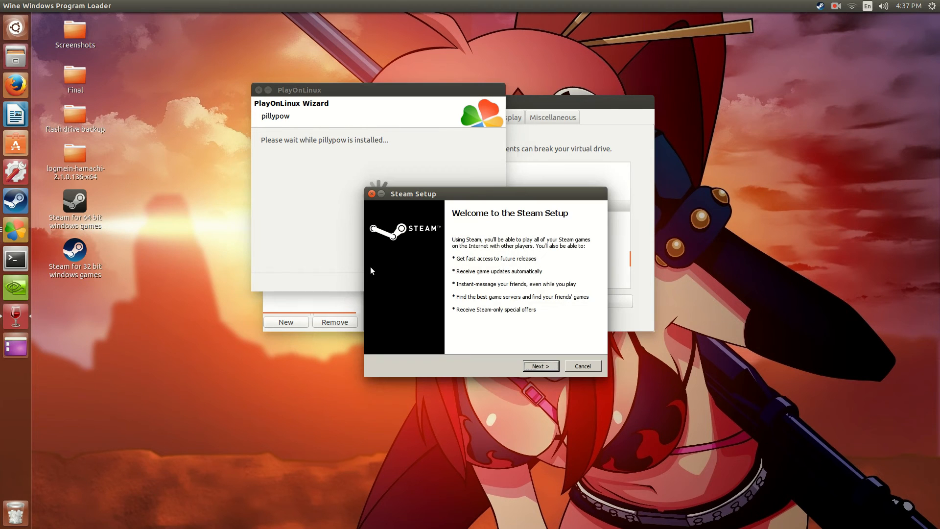
Complete the Steam Setup with English as the language and Run Steam turned off
{"action": "left_click", "coordinate": [539, 366]}
{"action": "left_click", "coordinate": [420, 343]}
{"action": "left_click", "coordinate": [541, 366]}
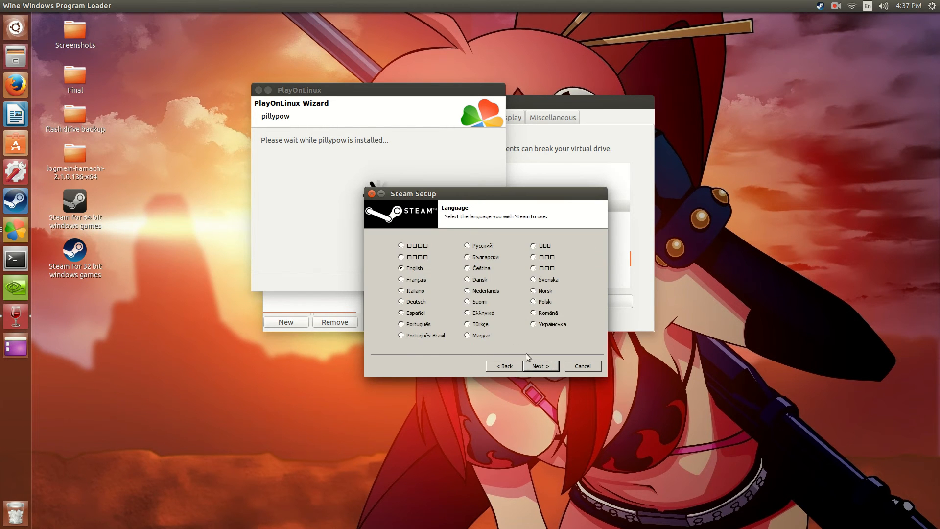
{"action": "left_click", "coordinate": [541, 366]}
{"action": "key", "text": "Return"}
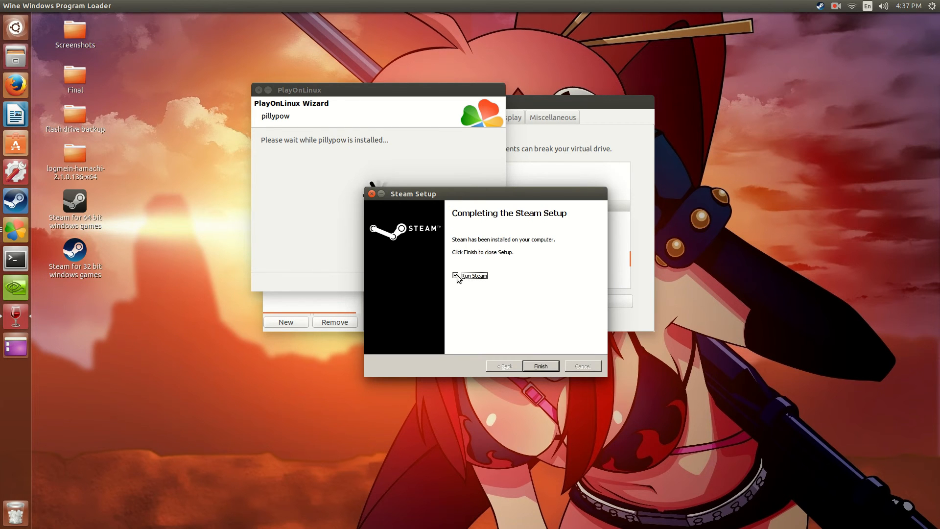
{"action": "left_click", "coordinate": [455, 276]}
{"action": "left_click", "coordinate": [541, 366]}
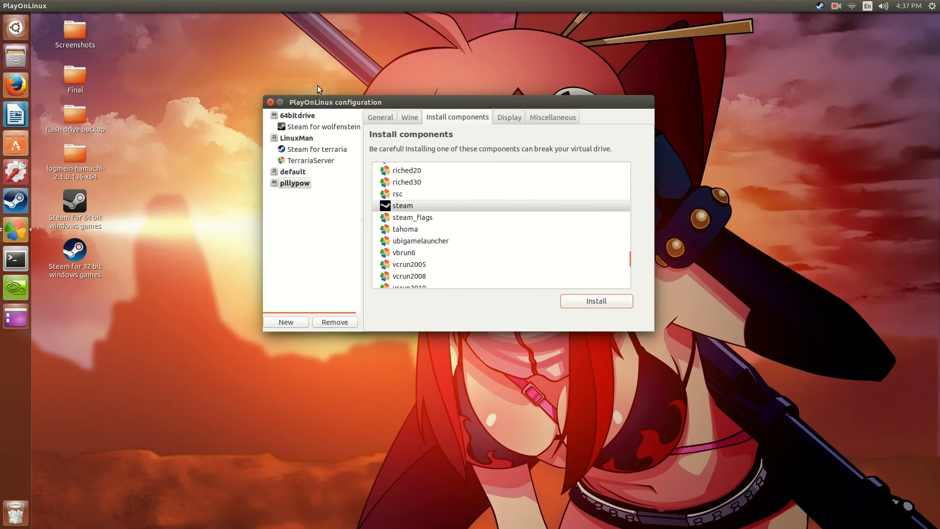
Make a new shortcut from the pillypow virtual drive to Steam.exe, named Steam, without adding another shortcut
{"action": "left_click", "coordinate": [304, 183]}
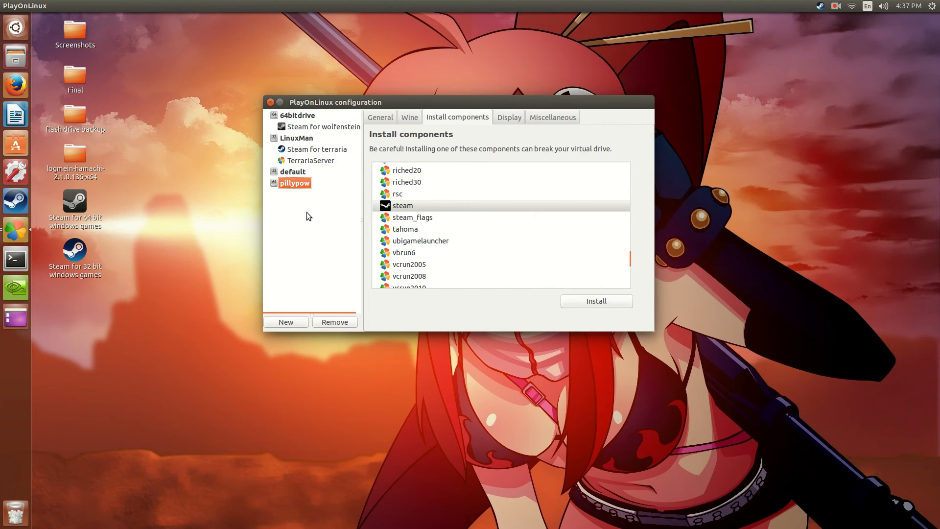
{"action": "left_click", "coordinate": [387, 121]}
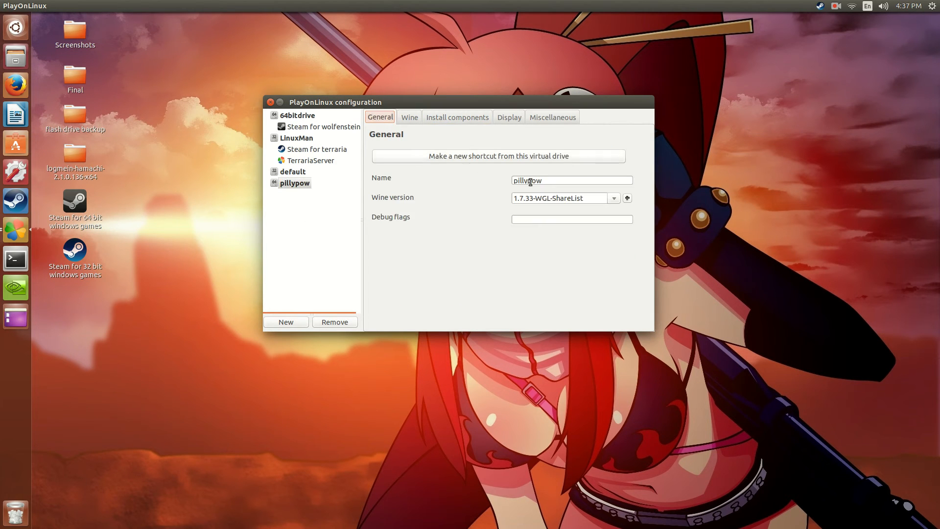
{"action": "left_click", "coordinate": [513, 157]}
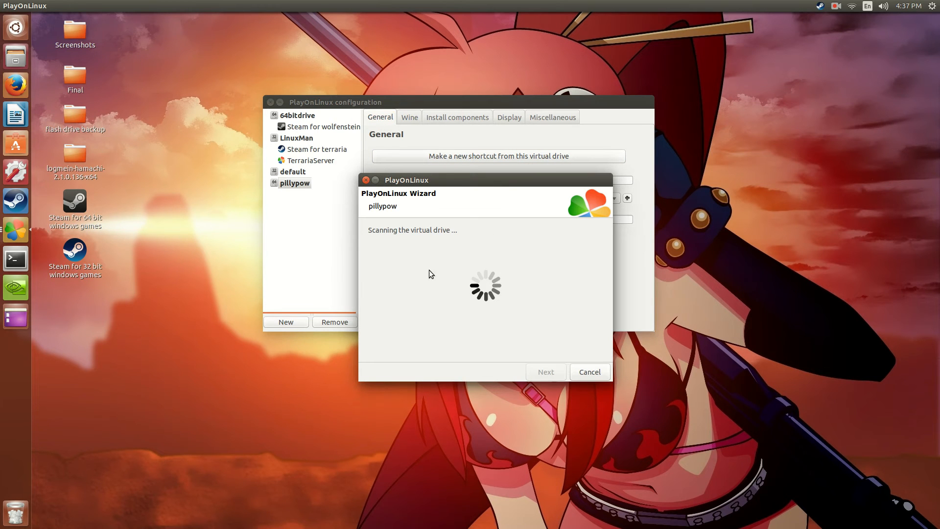
{"action": "left_click", "coordinate": [555, 378]}
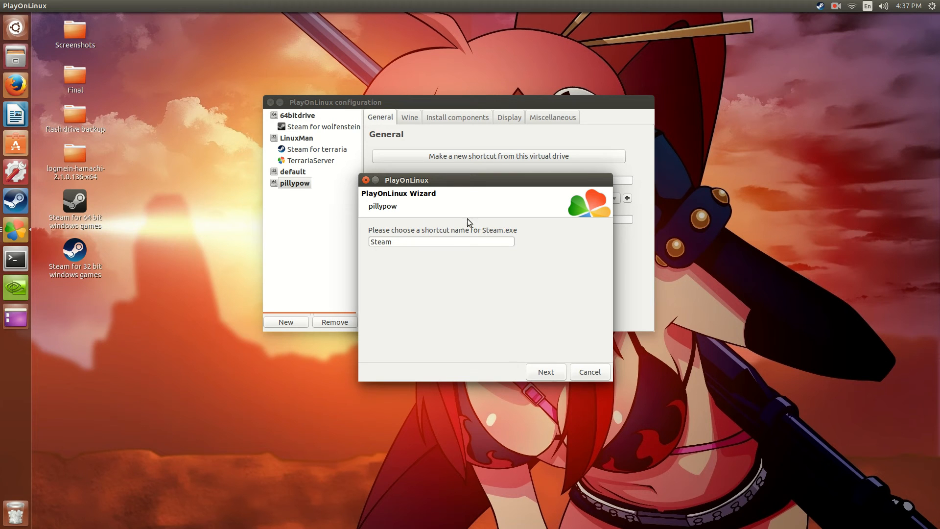
{"action": "left_click", "coordinate": [545, 372]}
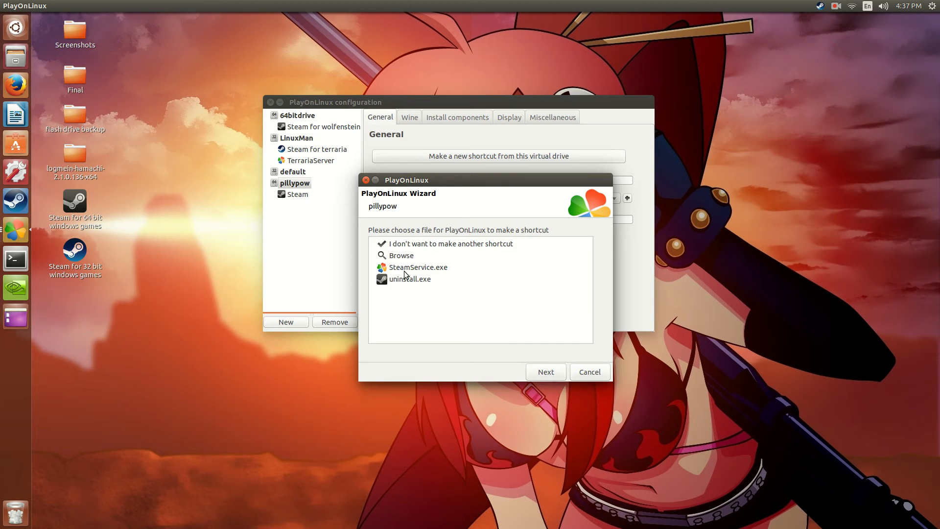
{"action": "left_click", "coordinate": [591, 370]}
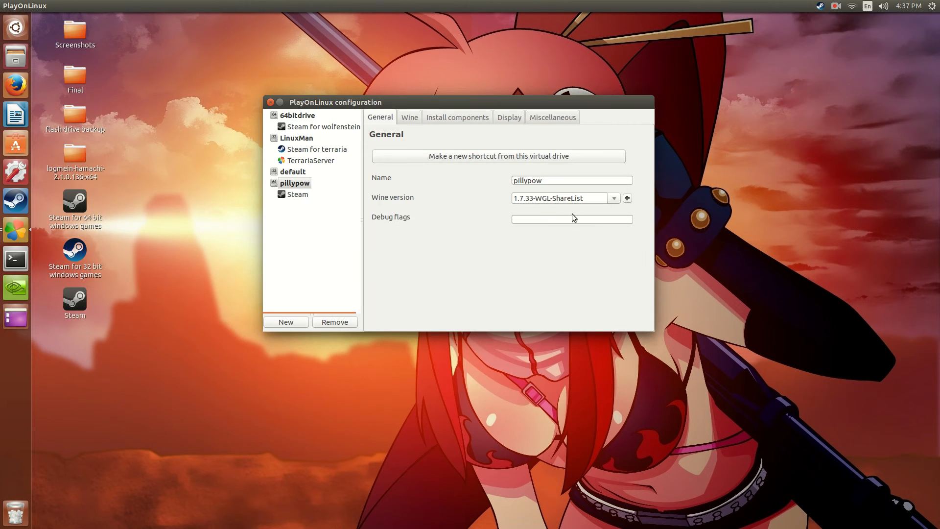
Start installing the xinput component on the pillypow virtual drive and close its installation wizard
{"action": "left_click", "coordinate": [436, 117]}
{"action": "scroll", "coordinate": [434, 192], "scroll_direction": "down", "scroll_amount": 15}
{"action": "left_click", "coordinate": [415, 228]}
{"action": "left_click", "coordinate": [597, 300]}
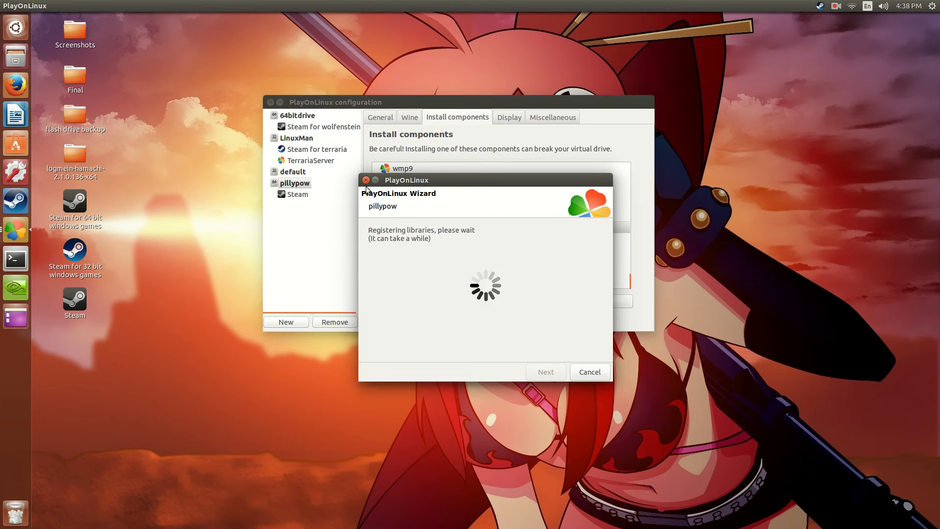
{"action": "left_click", "coordinate": [366, 181]}
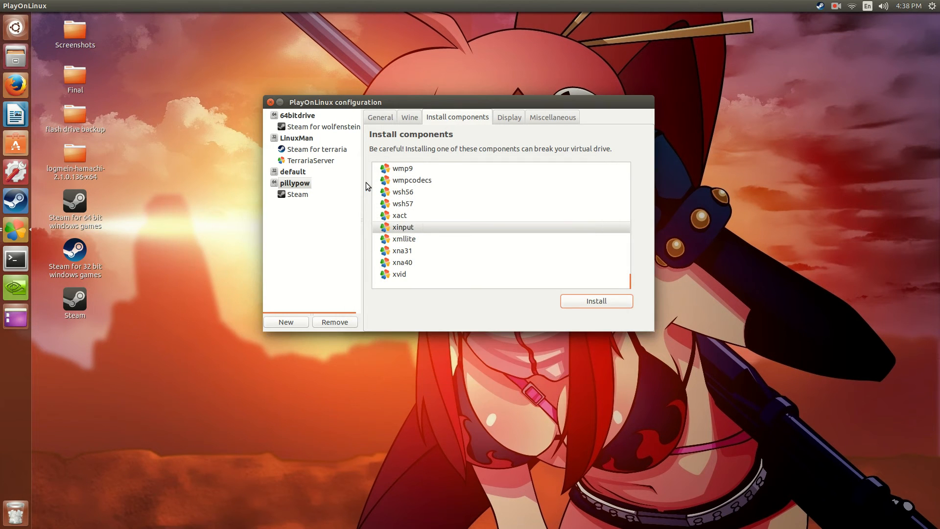
Install the xact component on the pillypow virtual drive, moving its installation wizard out of the way
{"action": "left_click", "coordinate": [408, 215]}
{"action": "left_click", "coordinate": [597, 302]}
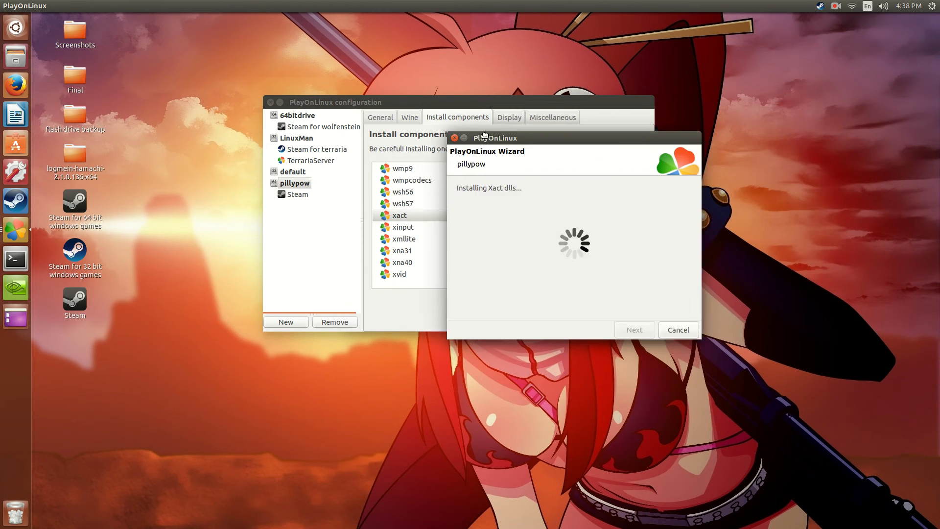
{"action": "left_click", "coordinate": [408, 215]}
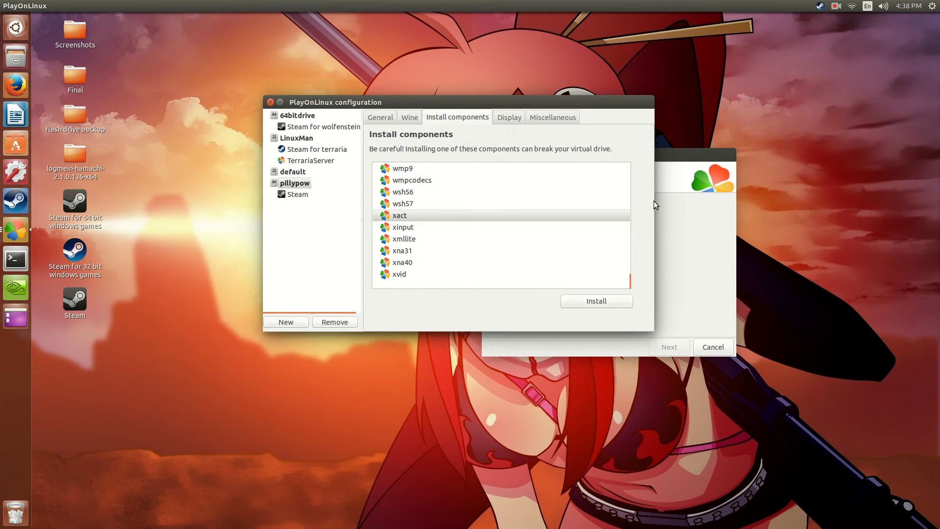
{"action": "left_click_drag", "start_coordinate": [663, 159], "coordinate": [816, 118]}
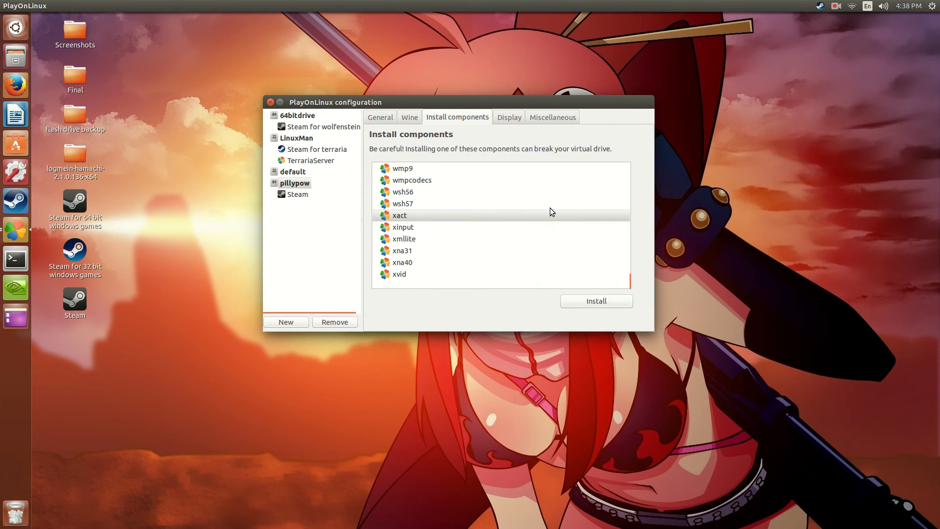
Look through the list of installable components for further ones that Windows games may need
{"action": "scroll", "coordinate": [454, 223], "scroll_direction": "up", "scroll_amount": 10}
{"action": "scroll", "coordinate": [463, 251], "scroll_direction": "up", "scroll_amount": 5}
{"action": "scroll", "coordinate": [433, 218], "scroll_direction": "up", "scroll_amount": 5}
{"action": "scroll", "coordinate": [439, 214], "scroll_direction": "down", "scroll_amount": 5}
{"action": "scroll", "coordinate": [436, 210], "scroll_direction": "down", "scroll_amount": 2}
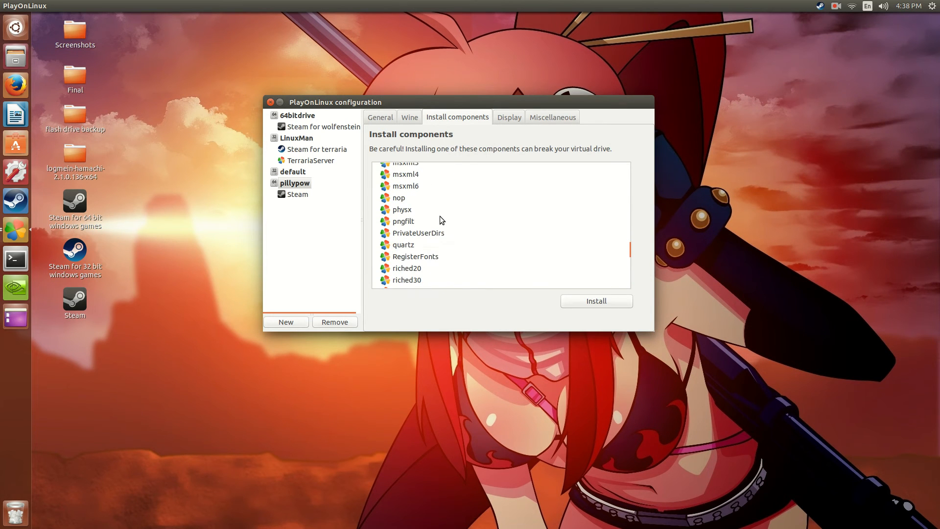
{"action": "scroll", "coordinate": [419, 227], "scroll_direction": "down", "scroll_amount": 1}
{"action": "left_click", "coordinate": [419, 227]}
{"action": "scroll", "coordinate": [414, 199], "scroll_direction": "up", "scroll_amount": 19}
{"action": "scroll", "coordinate": [427, 206], "scroll_direction": "up", "scroll_amount": 8}
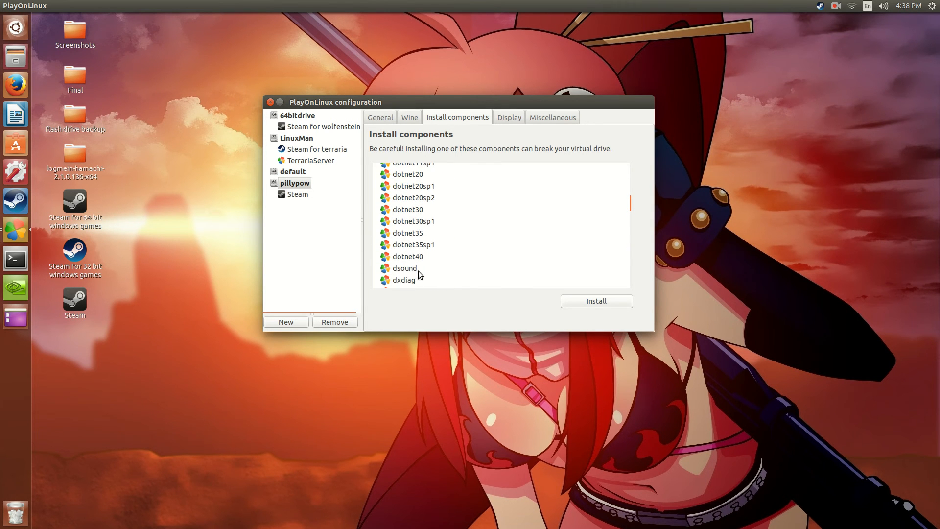
Try to install the dxfullsetup component on the pillypow virtual drive and cancel its wizard
{"action": "left_click", "coordinate": [419, 270]}
{"action": "scroll", "coordinate": [420, 281], "scroll_direction": "down", "scroll_amount": 1}
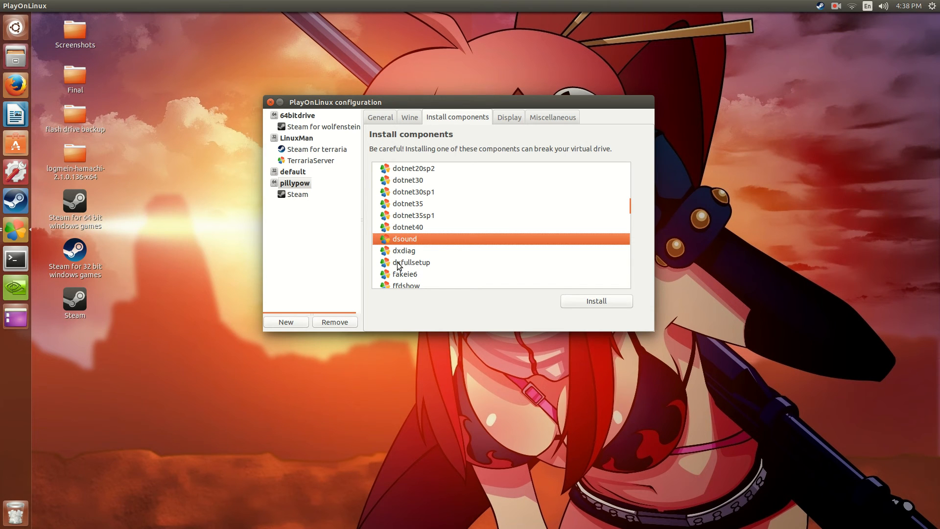
{"action": "key", "text": "Down"}
{"action": "key", "text": "Down"}
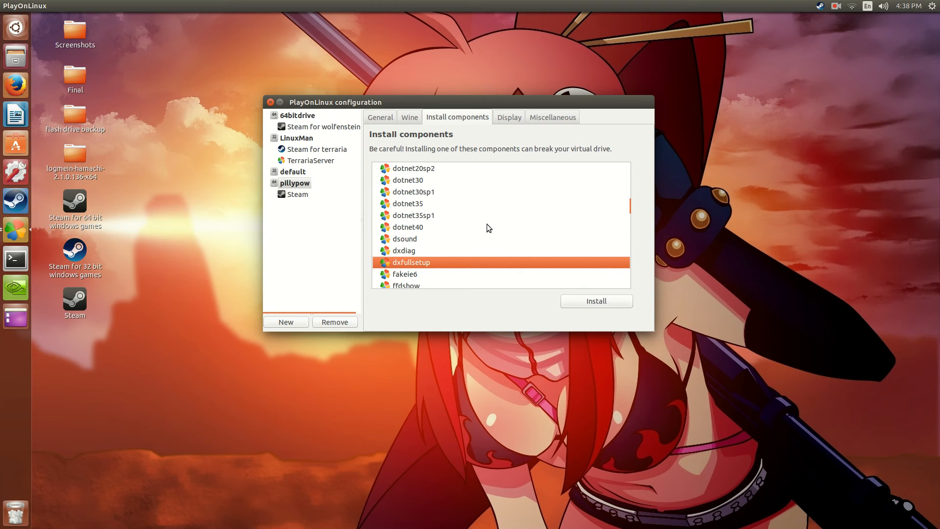
{"action": "left_click", "coordinate": [607, 300]}
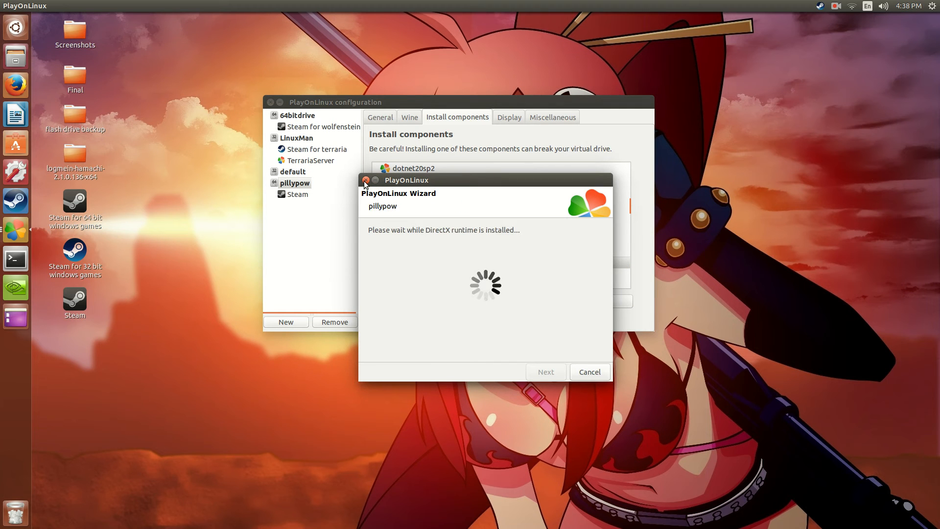
{"action": "left_click", "coordinate": [589, 372]}
View the general settings of the Steam shortcut under pillypow and close the configuration window
{"action": "left_click", "coordinate": [292, 194]}
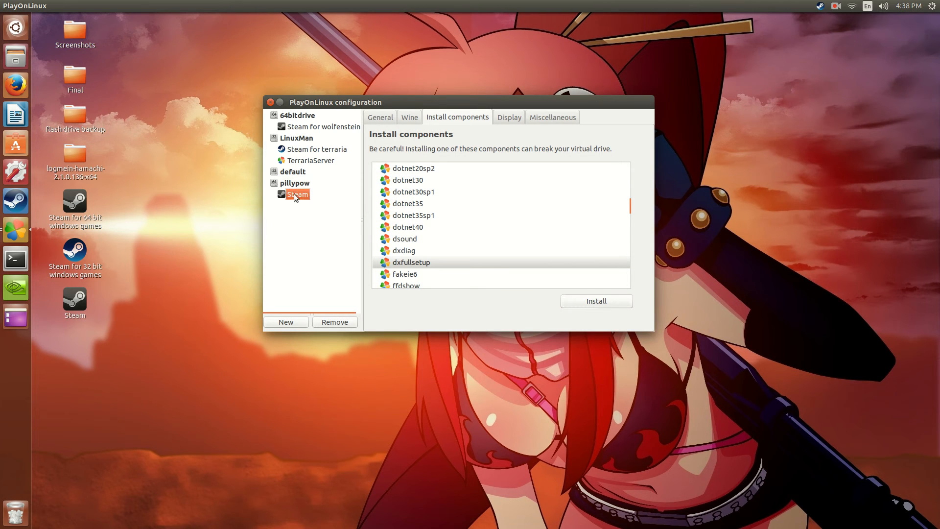
{"action": "left_click", "coordinate": [380, 117]}
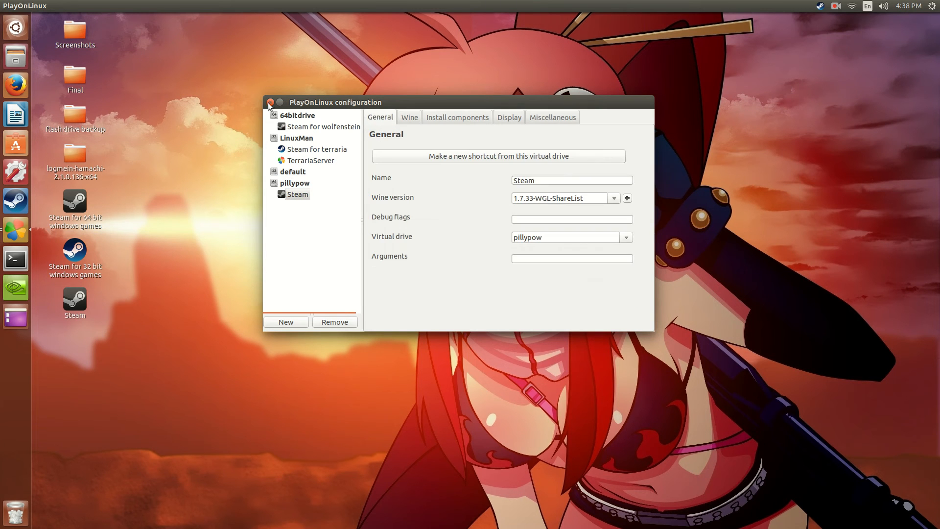
{"action": "left_click", "coordinate": [270, 102]}
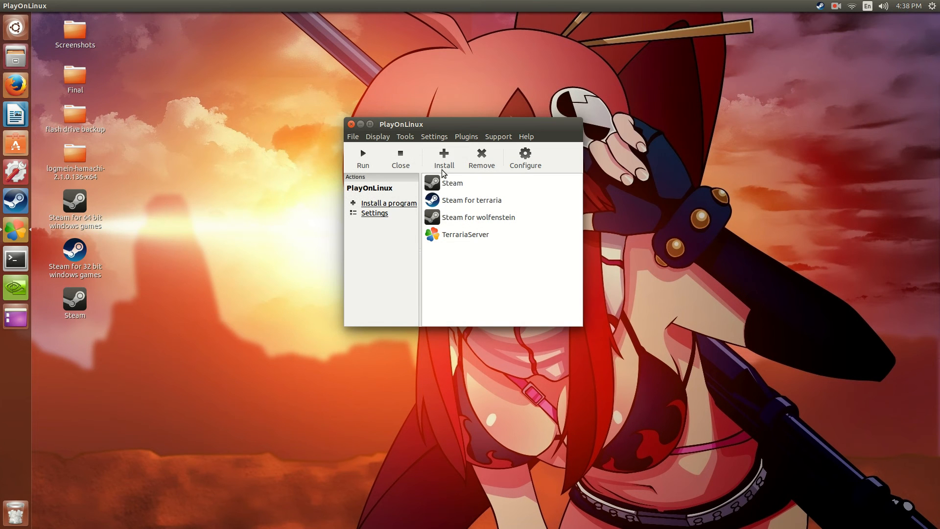
Launch the new Steam shortcut and cancel its update
{"action": "left_click", "coordinate": [454, 188]}
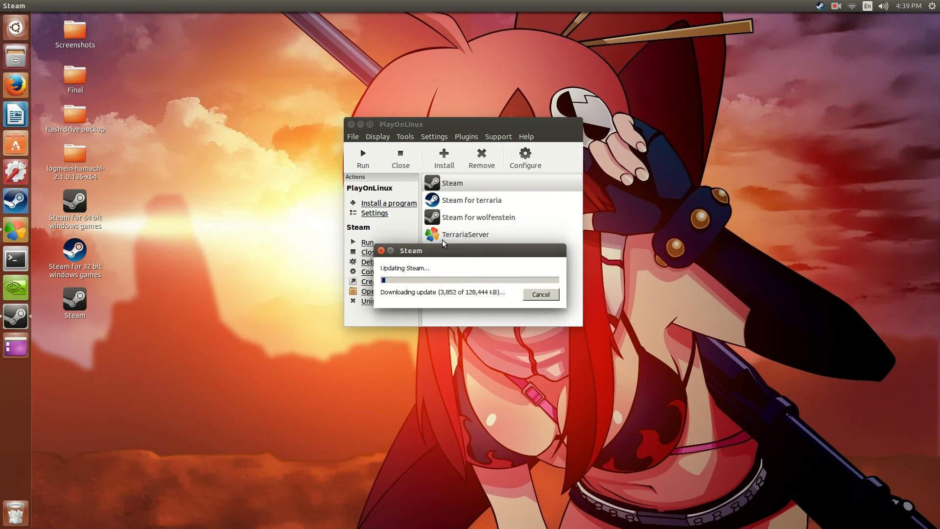
{"action": "left_click", "coordinate": [546, 295]}
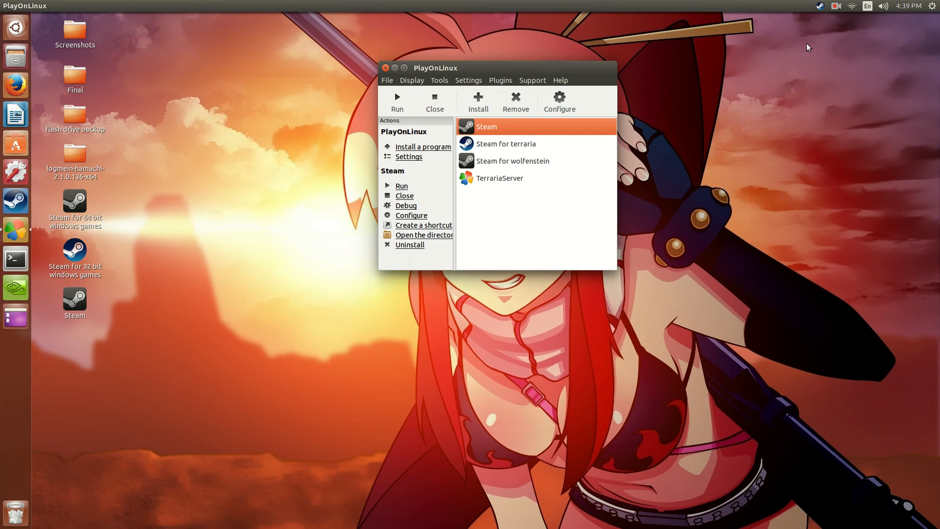
{"action": "left_click", "coordinate": [836, 6]}
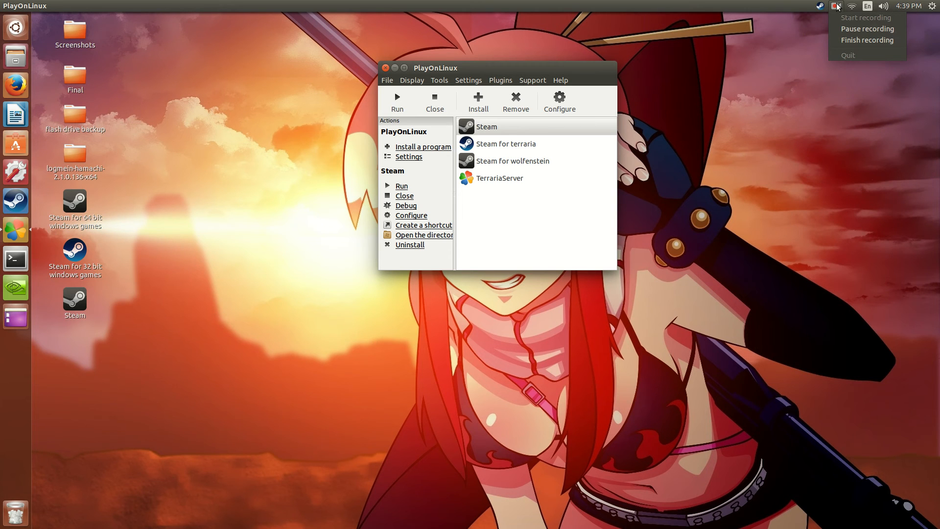
{"action": "left_click", "coordinate": [862, 29]}
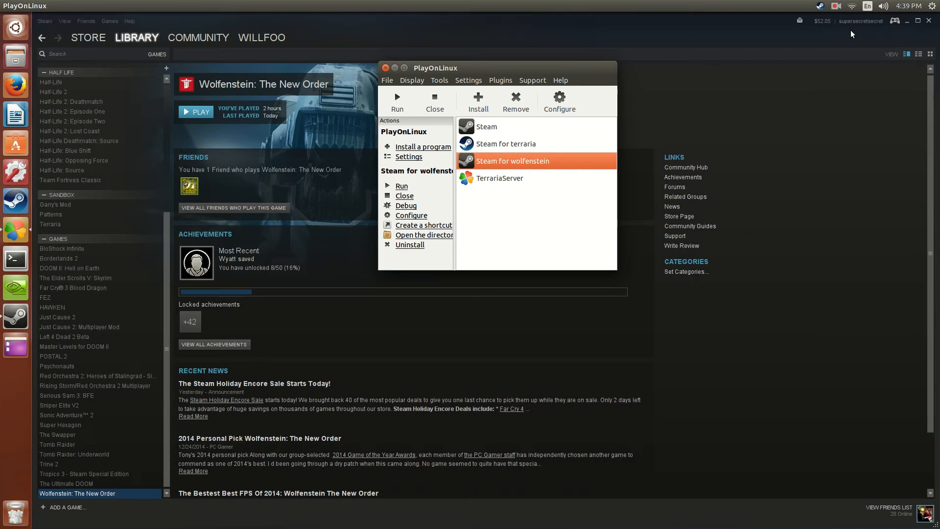
Switch to the running Steam window and launch Wolfenstein: The New Order from the library
{"action": "left_click", "coordinate": [339, 119]}
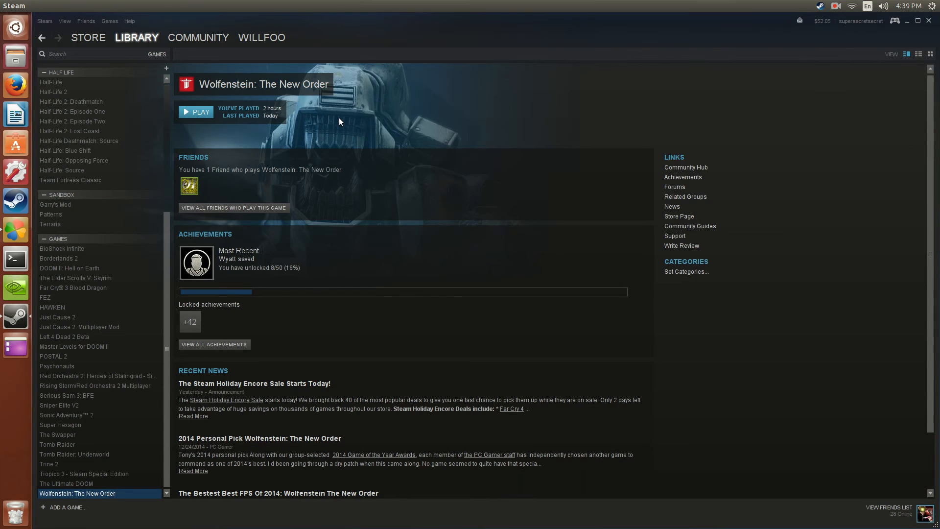
{"action": "left_click", "coordinate": [201, 113]}
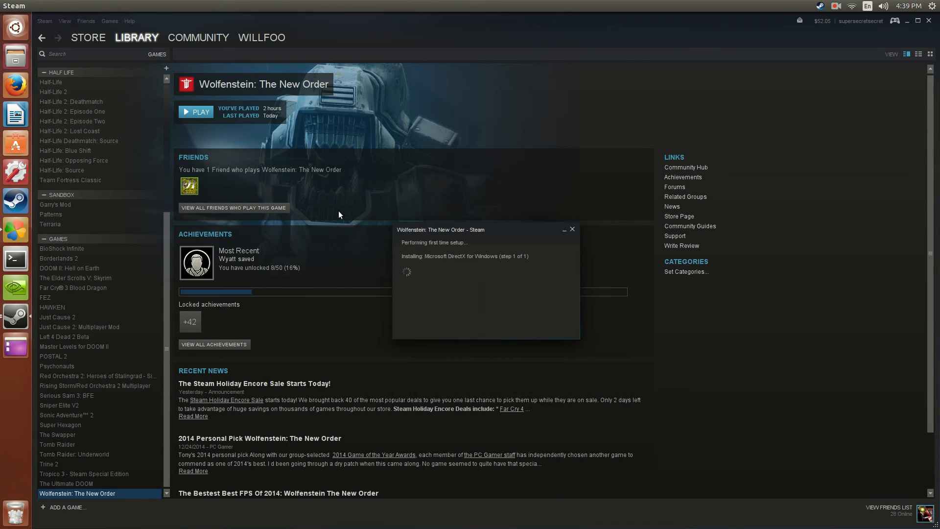
{"action": "scroll", "coordinate": [270, 283], "scroll_direction": "down", "scroll_amount": 3}
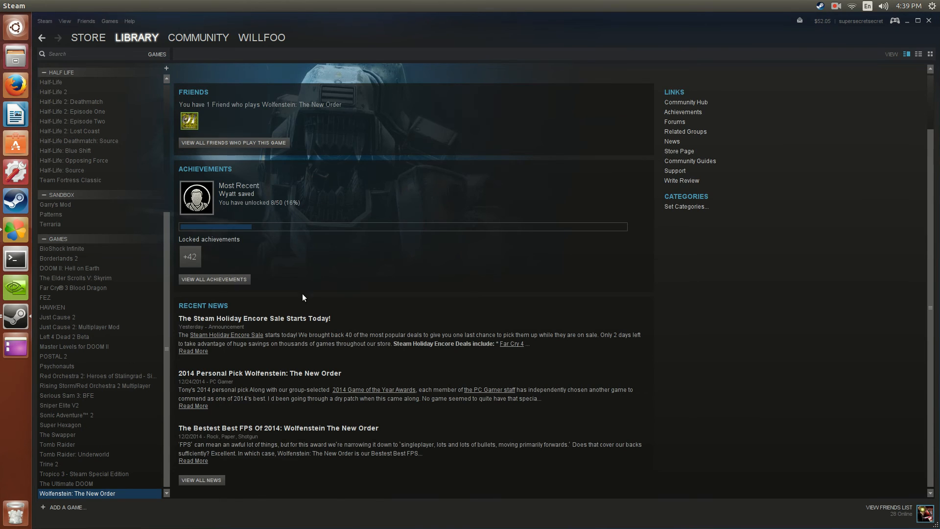
{"action": "scroll", "coordinate": [286, 274], "scroll_direction": "up", "scroll_amount": 3}
{"action": "scroll", "coordinate": [881, 167], "scroll_direction": "down", "scroll_amount": 1}
{"action": "scroll", "coordinate": [844, 121], "scroll_direction": "up", "scroll_amount": 1}
{"action": "scroll", "coordinate": [752, 166], "scroll_direction": "down", "scroll_amount": 1}
{"action": "scroll", "coordinate": [753, 174], "scroll_direction": "down", "scroll_amount": 1}
{"action": "scroll", "coordinate": [749, 178], "scroll_direction": "up", "scroll_amount": 1}
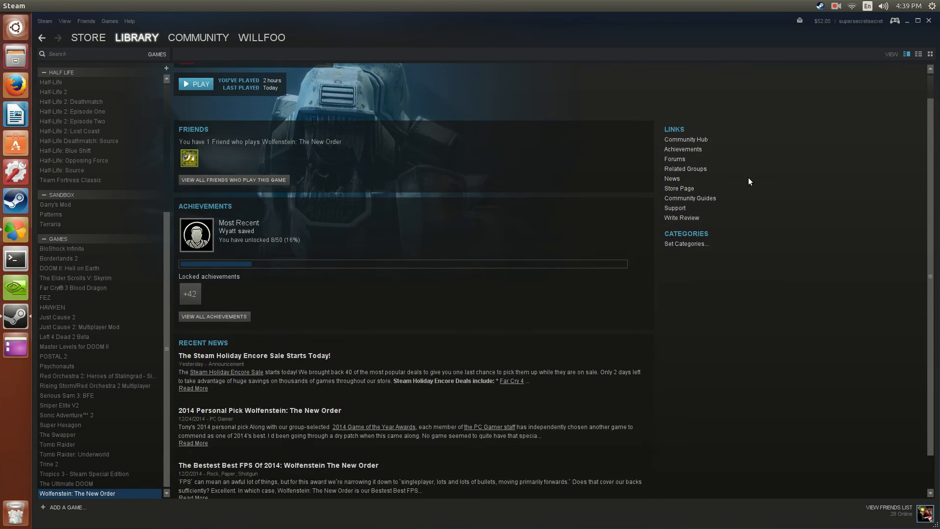
{"action": "scroll", "coordinate": [746, 179], "scroll_direction": "down", "scroll_amount": 1}
{"action": "scroll", "coordinate": [730, 183], "scroll_direction": "up", "scroll_amount": 2}
{"action": "scroll", "coordinate": [705, 188], "scroll_direction": "down", "scroll_amount": 2}
{"action": "scroll", "coordinate": [345, 261], "scroll_direction": "up", "scroll_amount": 2}
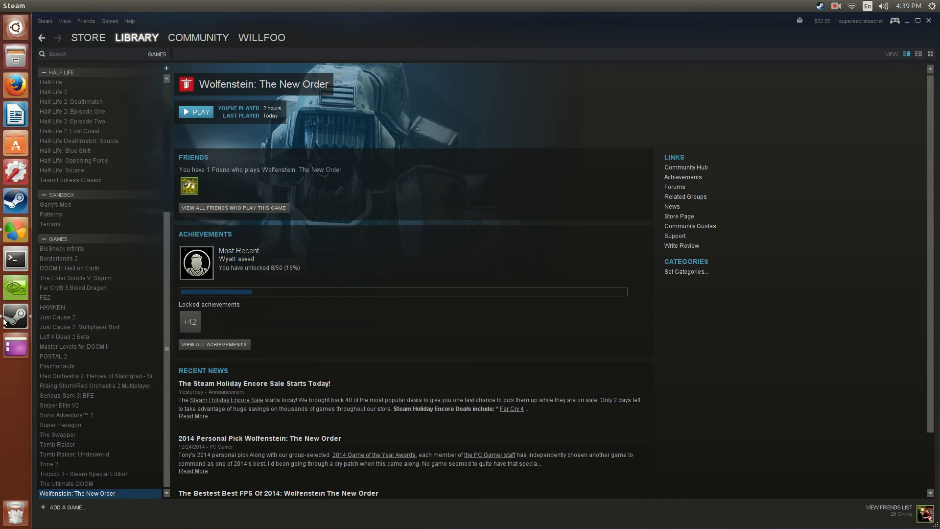